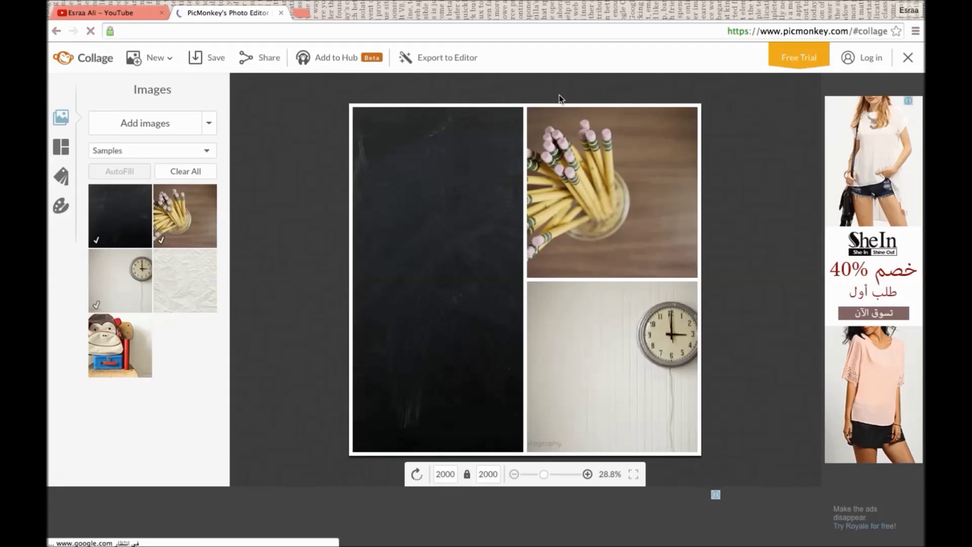
Remove the three sample images from the collage cells
{"action": "left_click", "coordinate": [516, 118]}
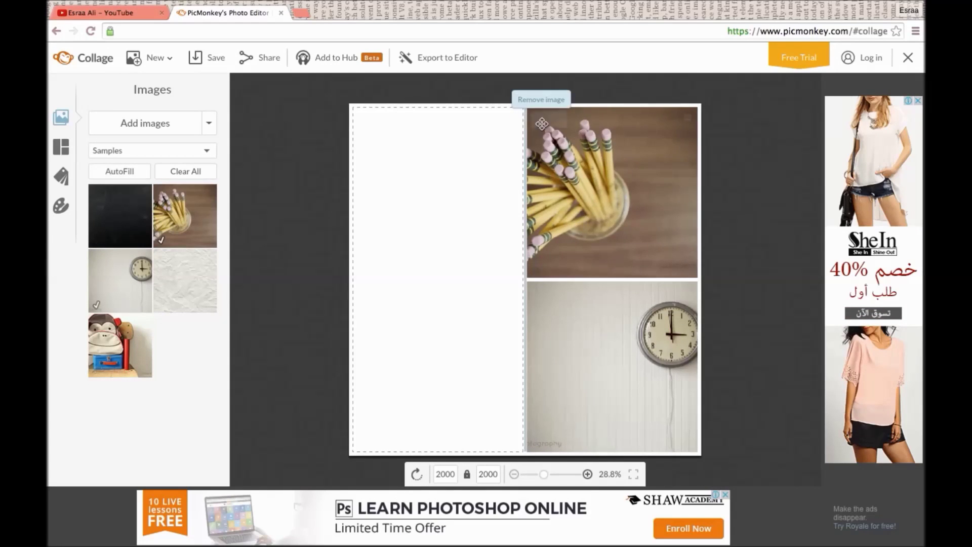
{"action": "left_click", "coordinate": [687, 116]}
{"action": "left_click", "coordinate": [688, 292]}
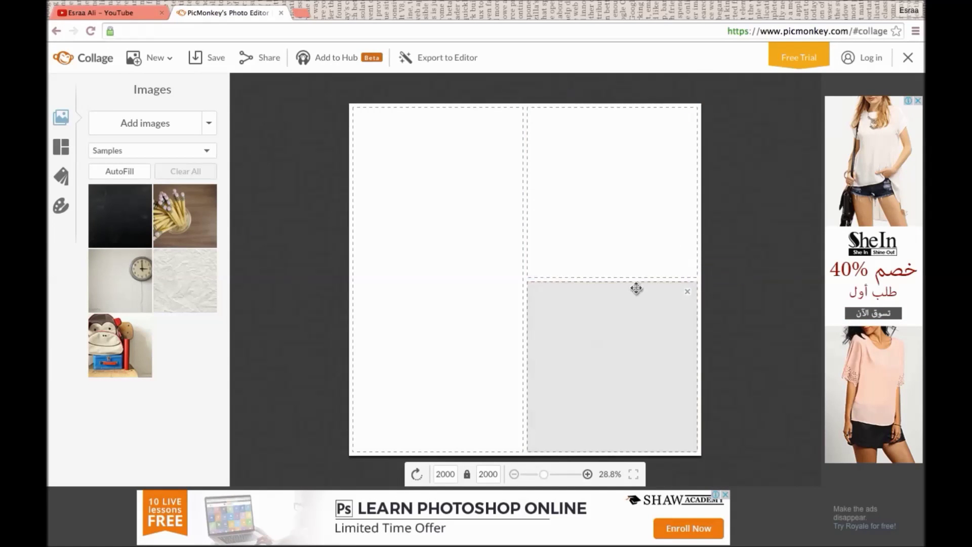
Add 5.PNG and 6.PNG from folder 1 to the collage's own images
{"action": "left_click", "coordinate": [173, 128]}
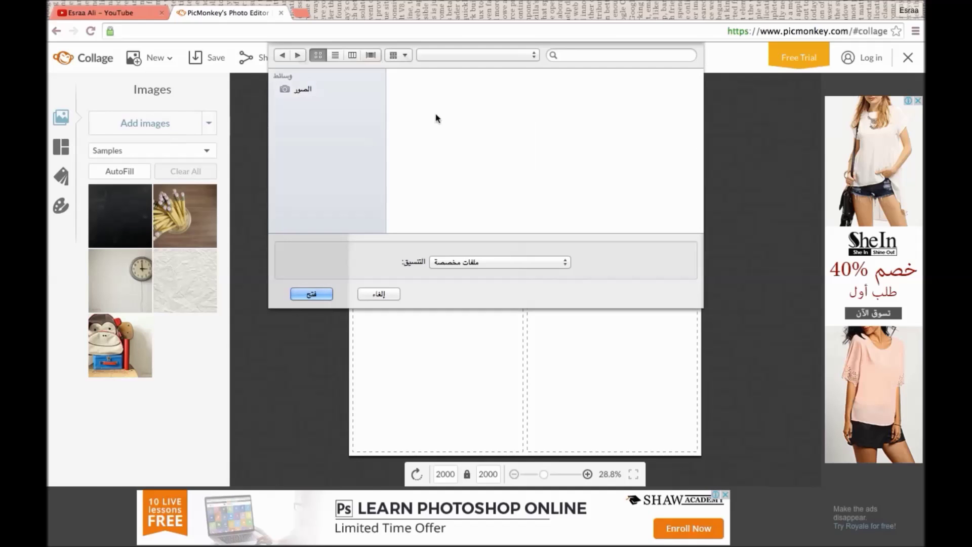
{"action": "left_click", "coordinate": [512, 59]}
{"action": "left_click", "coordinate": [536, 145]}
{"action": "left_click", "coordinate": [544, 161]}
{"action": "left_click_drag", "start_coordinate": [679, 172], "coordinate": [502, 145]}
{"action": "left_click", "coordinate": [311, 293]}
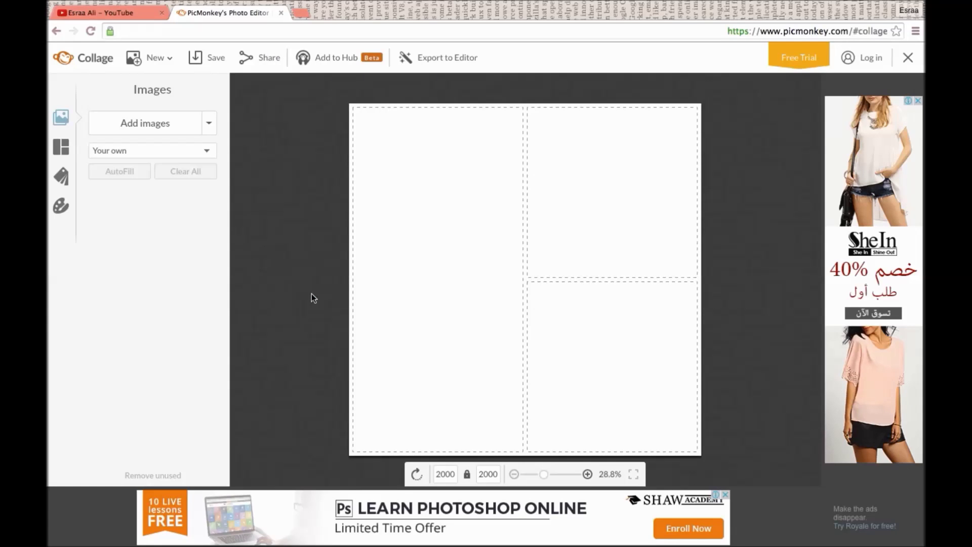
Add the chandelier picture from the same folder as a third image
{"action": "left_click", "coordinate": [168, 127]}
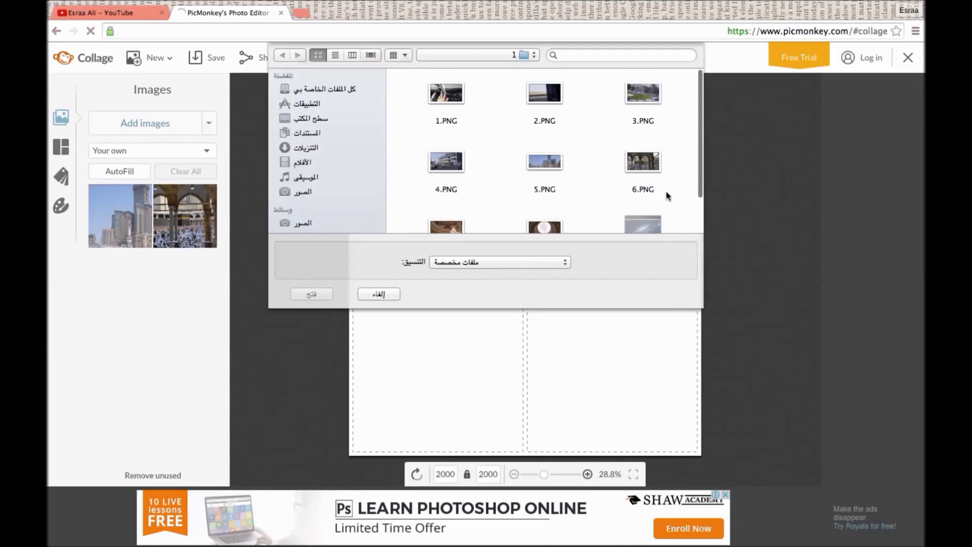
{"action": "scroll", "coordinate": [666, 190], "scroll_direction": "down", "scroll_amount": 1}
{"action": "left_click", "coordinate": [445, 209]}
{"action": "left_click", "coordinate": [303, 294]}
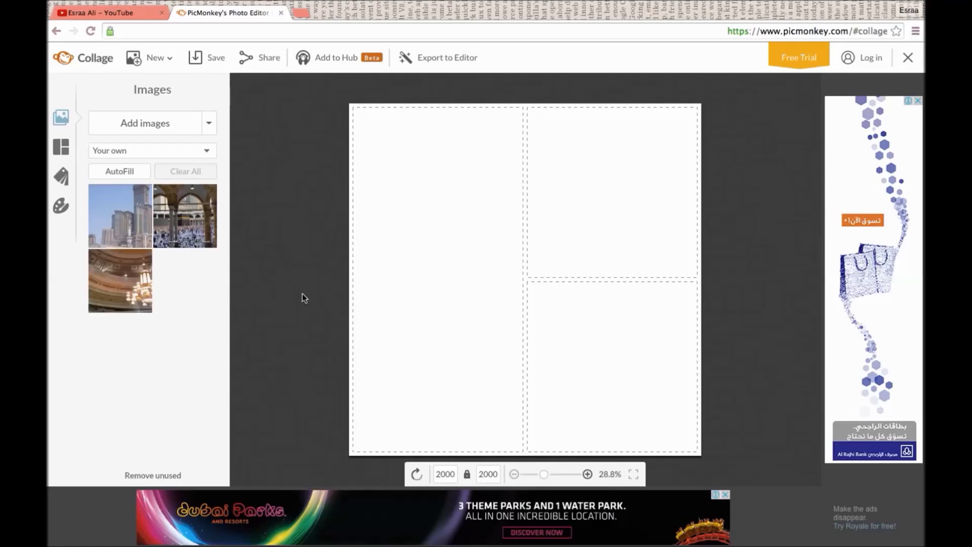
Try the three-column 4 x 8 Cards layout and browse the Square Deal, Biggie Smalls and Pinter-etsy layouts
{"action": "left_click", "coordinate": [61, 147]}
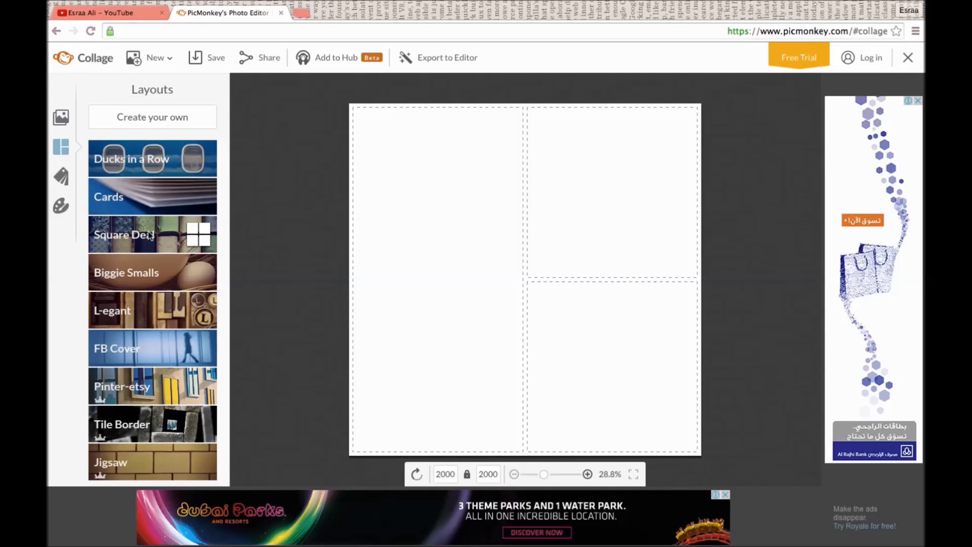
{"action": "left_click", "coordinate": [175, 236]}
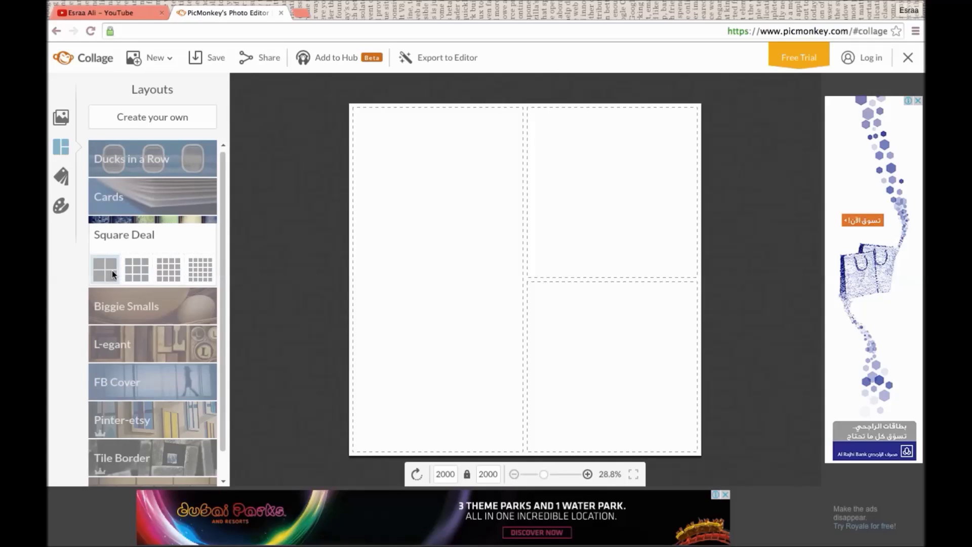
{"action": "left_click", "coordinate": [121, 185]}
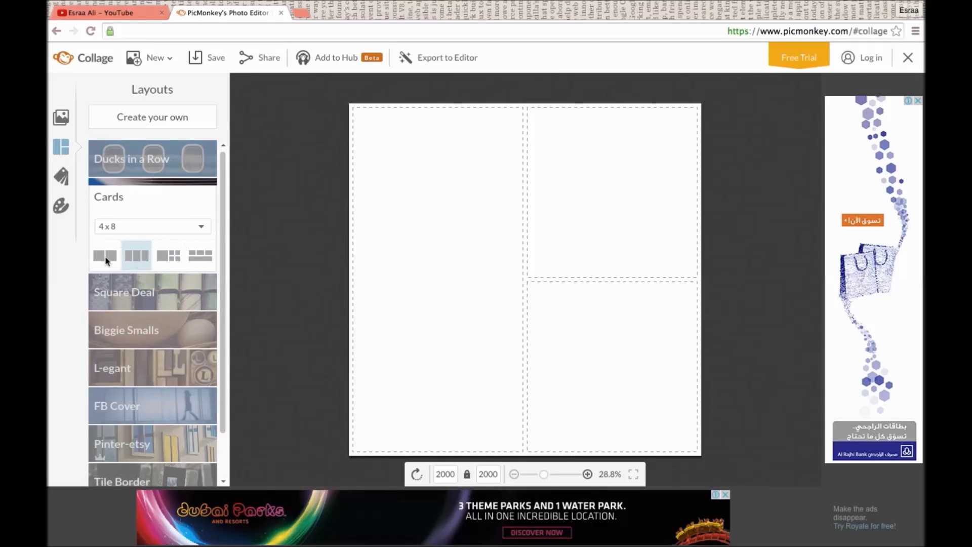
{"action": "left_click", "coordinate": [146, 262]}
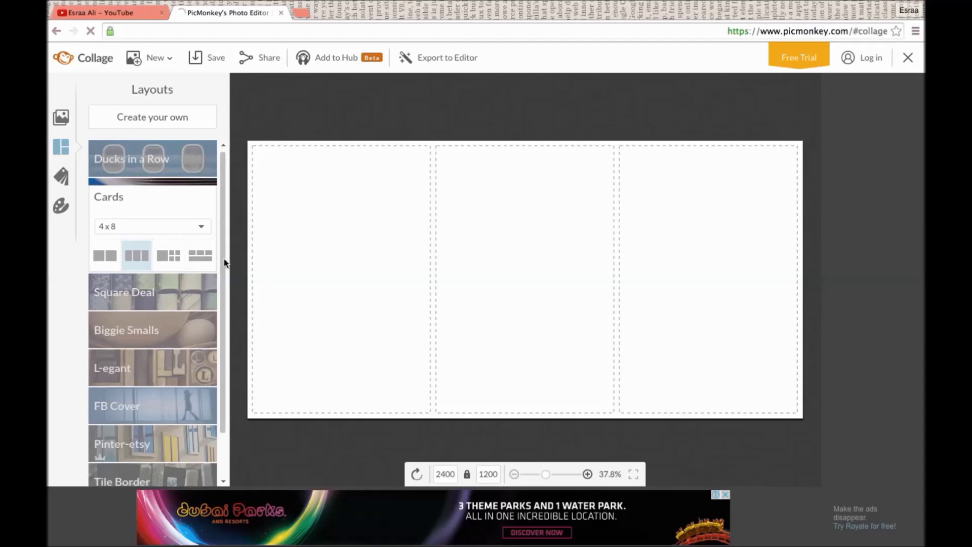
{"action": "left_click", "coordinate": [177, 332]}
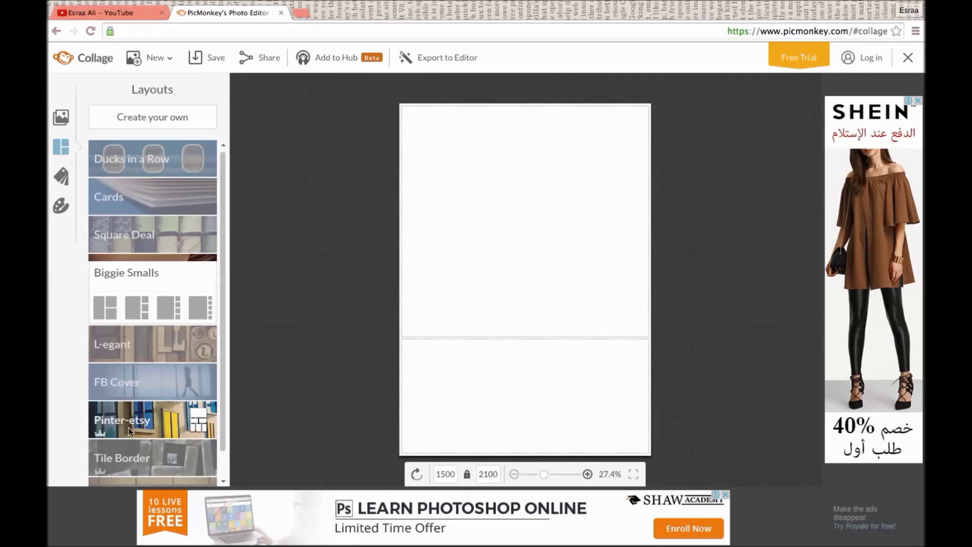
{"action": "left_click", "coordinate": [169, 423]}
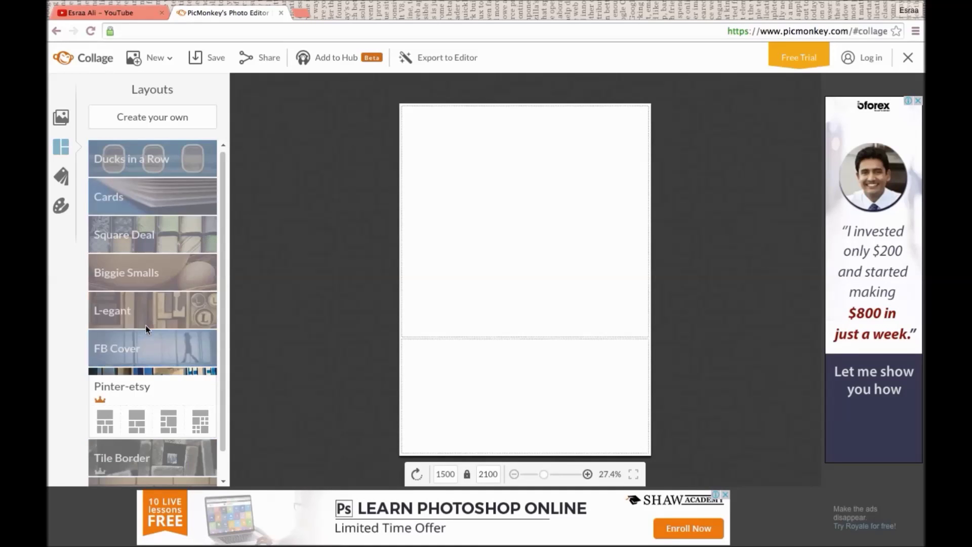
Apply the Biggie Smalls layout with one large and two small cells, and set the collage size to 1280 x 720
{"action": "left_click", "coordinate": [147, 272]}
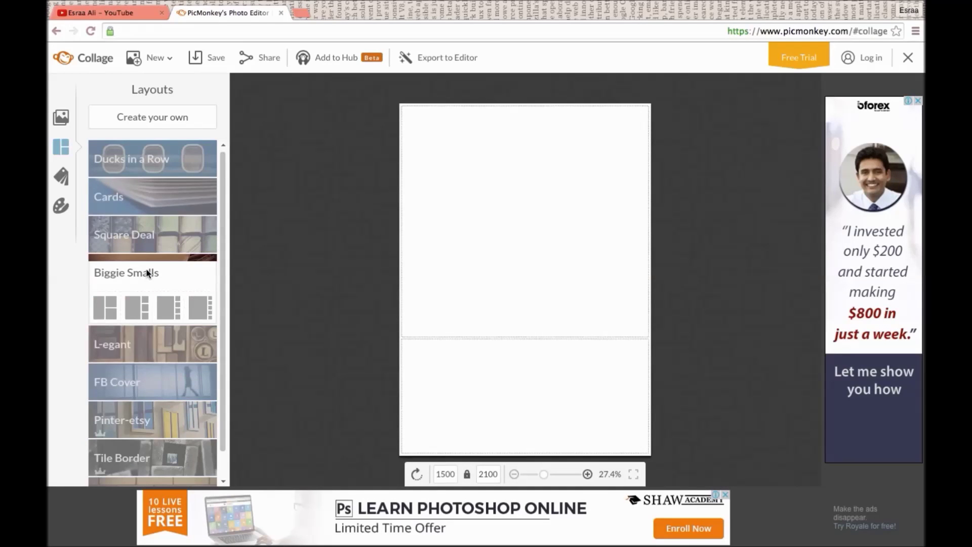
{"action": "left_click", "coordinate": [105, 307]}
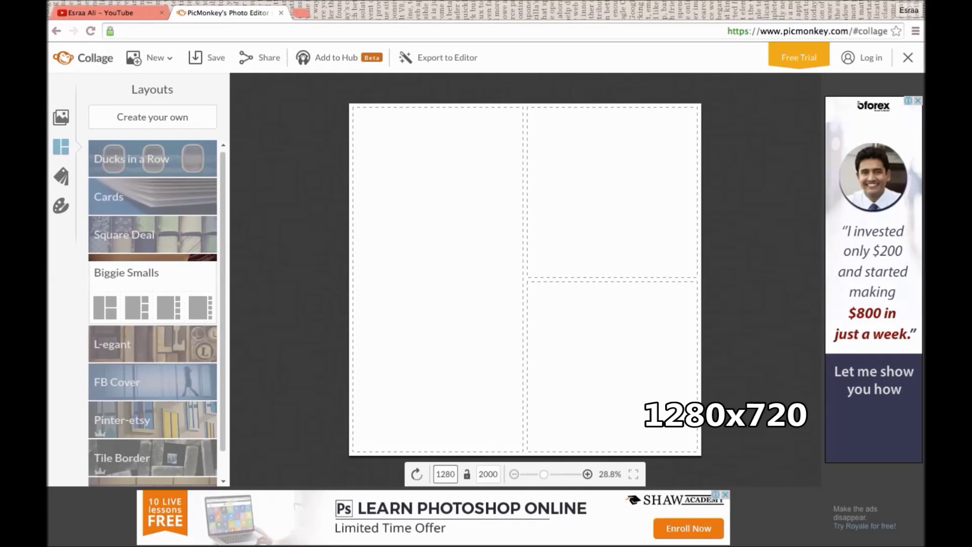
{"action": "left_click", "coordinate": [489, 474]}
{"action": "double_click", "coordinate": [489, 474]}
{"action": "type", "text": "720"}
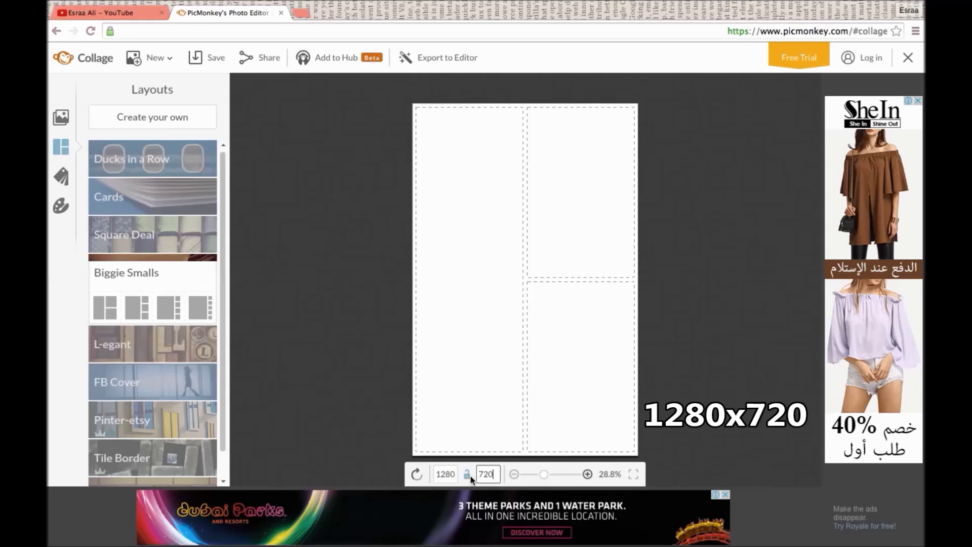
{"action": "key", "text": "Return"}
Place the towers picture in the upper small cell, the chandelier in the lower one, and the mosque arches in the large cell
{"action": "left_click", "coordinate": [62, 117]}
{"action": "left_click_drag", "start_coordinate": [136, 223], "coordinate": [719, 238]}
{"action": "left_click_drag", "start_coordinate": [122, 285], "coordinate": [683, 335]}
{"action": "left_click_drag", "start_coordinate": [185, 233], "coordinate": [420, 329]}
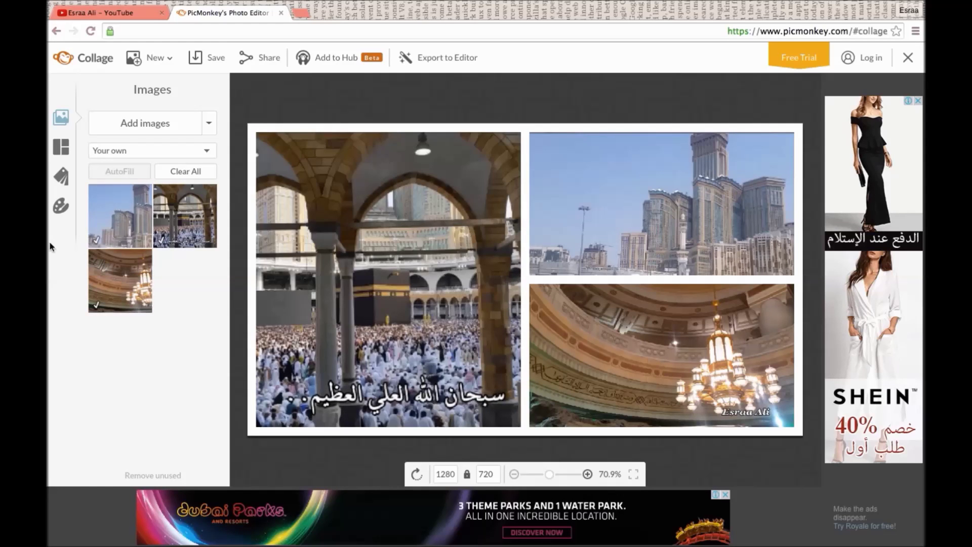
Set the collage background's spacing to 9 with 0% corner rounding and a white ffffff color
{"action": "left_click", "coordinate": [61, 206]}
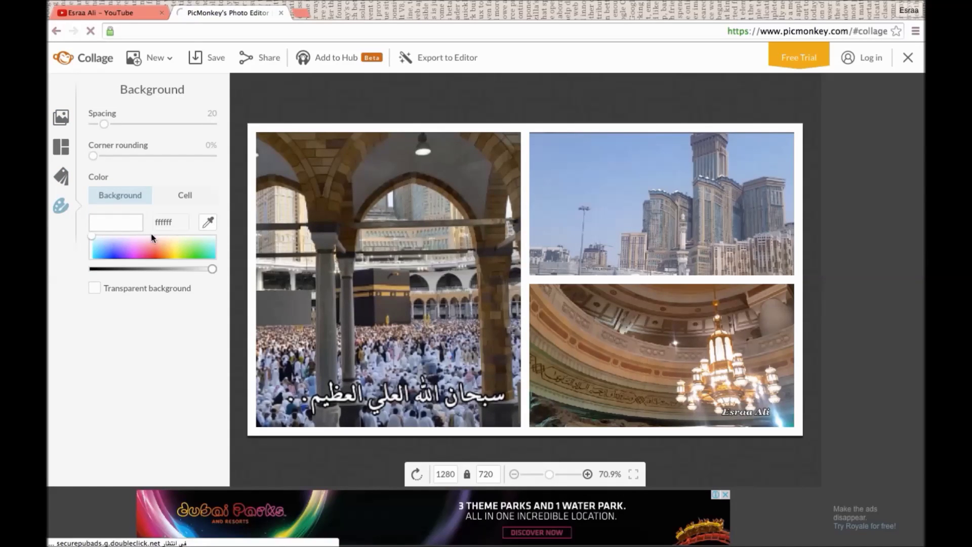
{"action": "left_click_drag", "start_coordinate": [104, 124], "coordinate": [109, 125]}
{"action": "left_click", "coordinate": [94, 124]}
{"action": "left_click_drag", "start_coordinate": [95, 125], "coordinate": [91, 154]}
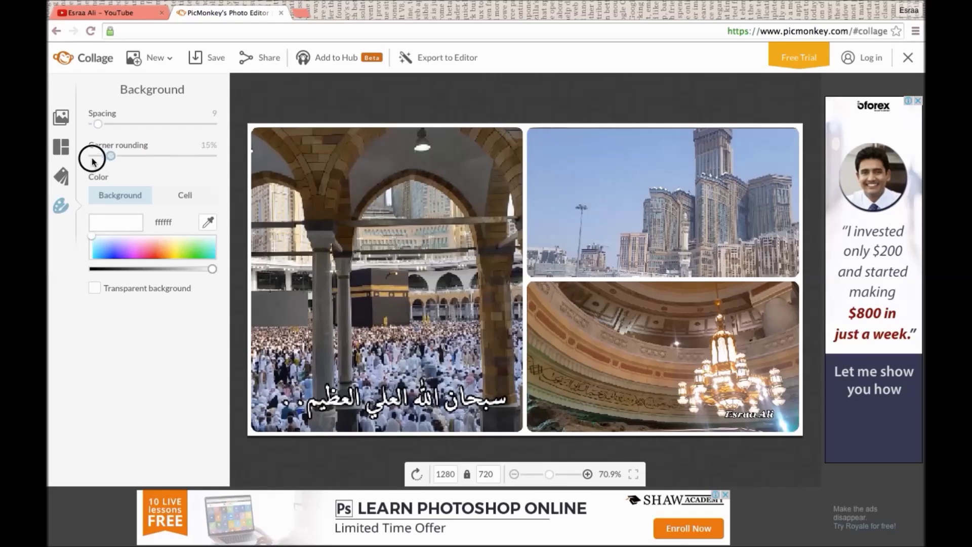
{"action": "mouse_move", "coordinate": [92, 242]}
{"action": "left_mouse_down"}
{"action": "mouse_move", "coordinate": [89, 210]}
{"action": "mouse_move", "coordinate": [87, 232]}
{"action": "mouse_move", "coordinate": [120, 245]}
{"action": "mouse_move", "coordinate": [179, 259]}
{"action": "mouse_move", "coordinate": [192, 252]}
{"action": "mouse_move", "coordinate": [183, 244]}
{"action": "mouse_move", "coordinate": [160, 250]}
{"action": "mouse_move", "coordinate": [178, 261]}
{"action": "mouse_move", "coordinate": [197, 251]}
{"action": "mouse_move", "coordinate": [84, 236]}
{"action": "left_mouse_up"}
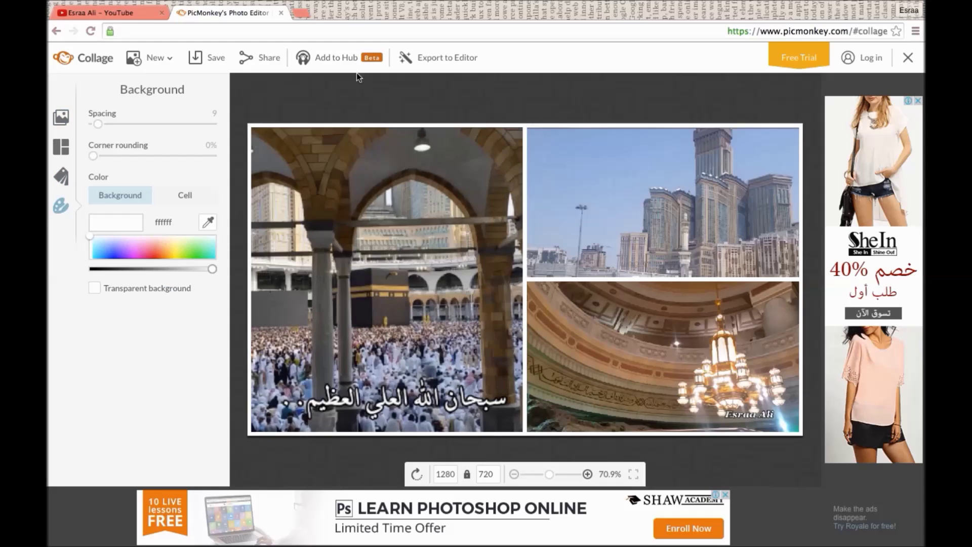
Export the collage to the Editor and apply an exposure adjustment with brightness 13, highlights 14 and adjusted shadows
{"action": "left_click", "coordinate": [458, 61]}
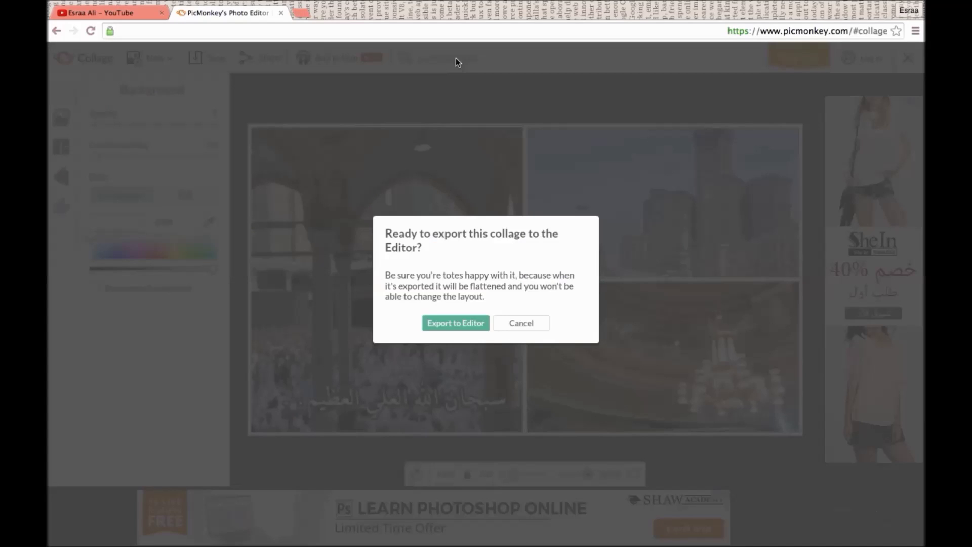
{"action": "left_click", "coordinate": [454, 322]}
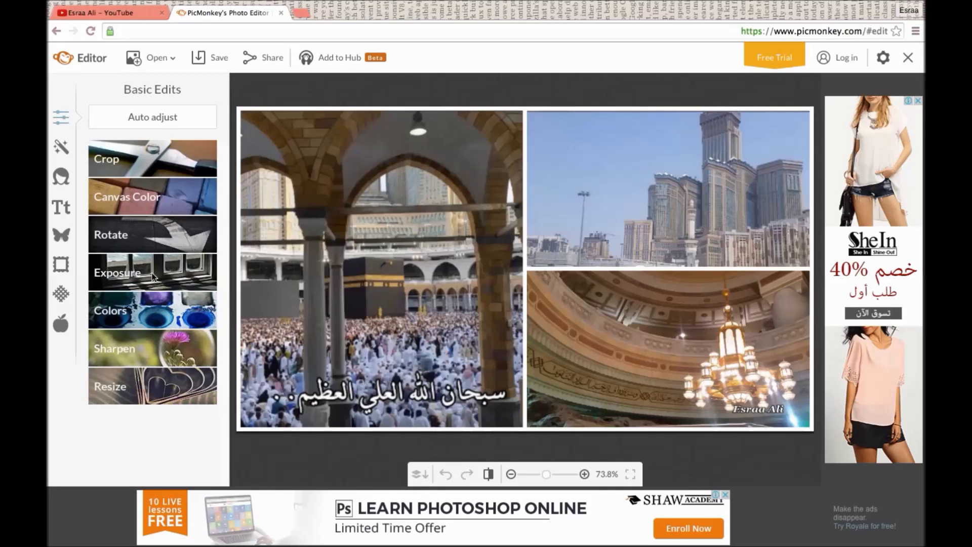
{"action": "left_click", "coordinate": [153, 277]}
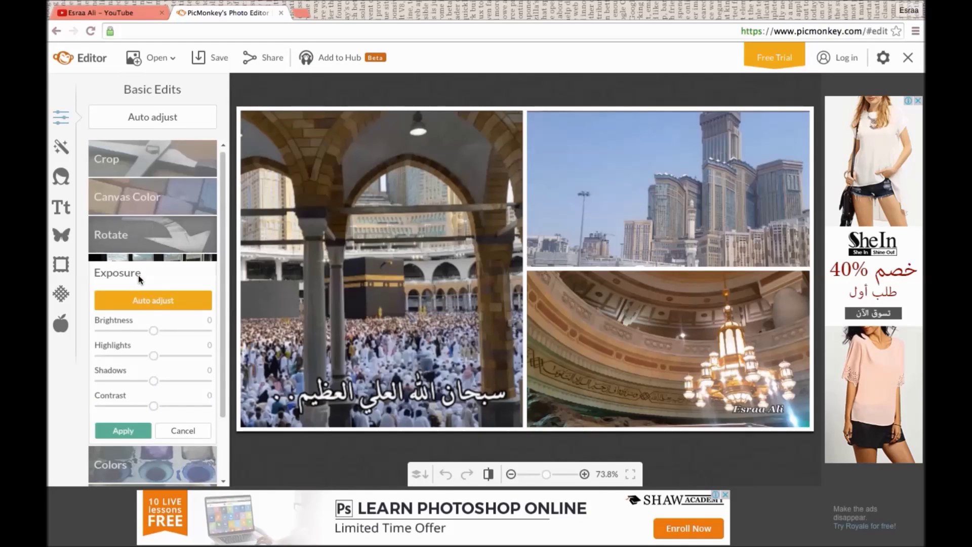
{"action": "left_click", "coordinate": [164, 331]}
{"action": "mouse_move", "coordinate": [163, 332]}
{"action": "left_mouse_down"}
{"action": "mouse_move", "coordinate": [152, 329]}
{"action": "mouse_move", "coordinate": [159, 335]}
{"action": "left_mouse_up"}
{"action": "left_click", "coordinate": [158, 355]}
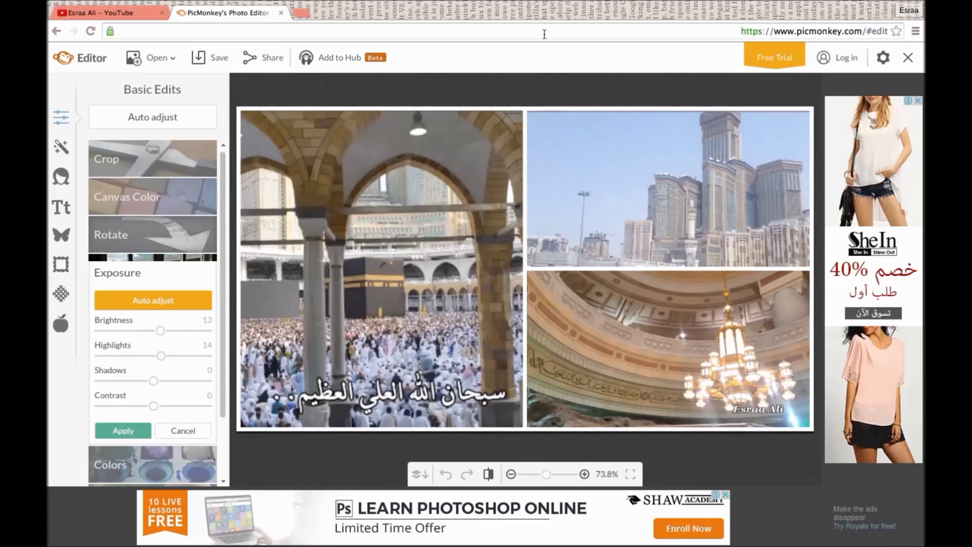
{"action": "left_click_drag", "start_coordinate": [154, 381], "coordinate": [151, 384]}
{"action": "left_click", "coordinate": [123, 430]}
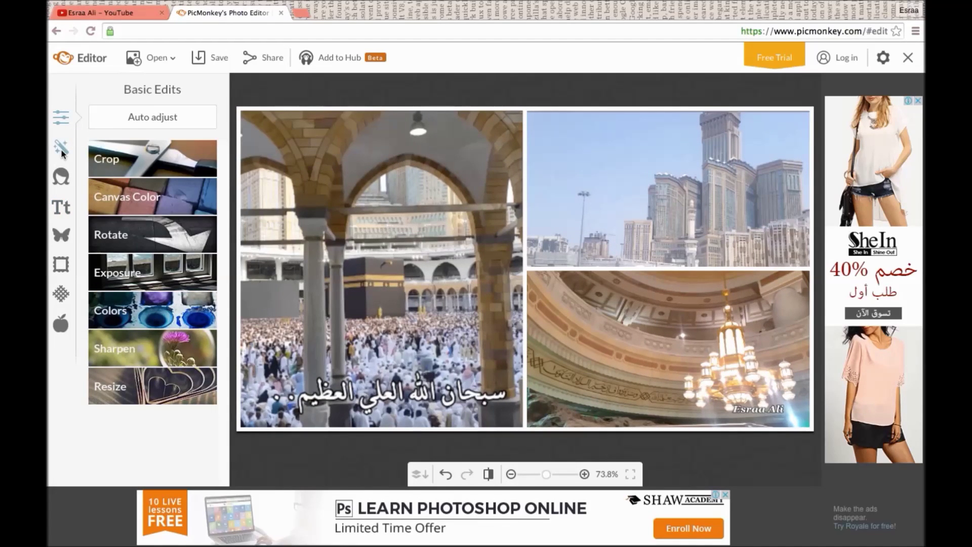
Add the text MINI to the middle of the collage in the EcuyerDAX font
{"action": "left_click", "coordinate": [58, 207]}
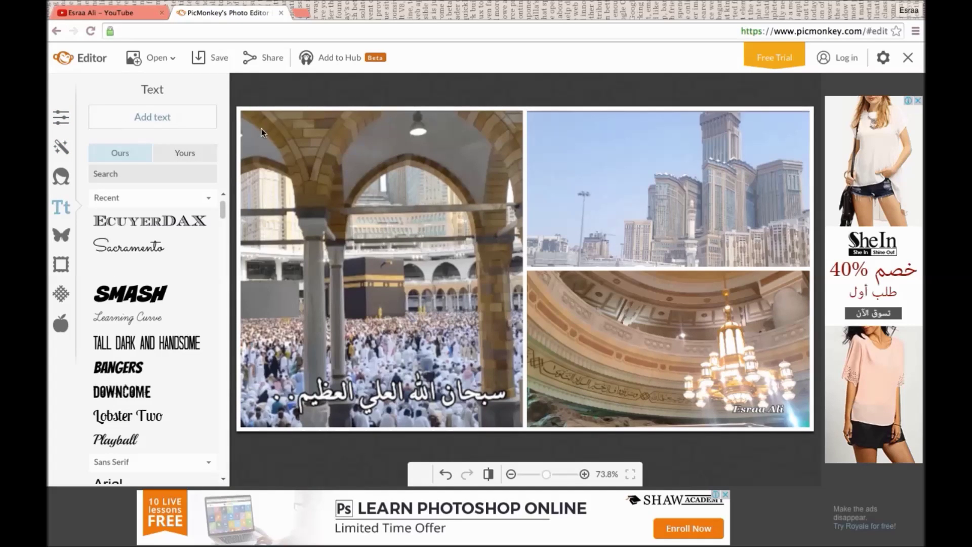
{"action": "left_click", "coordinate": [148, 119]}
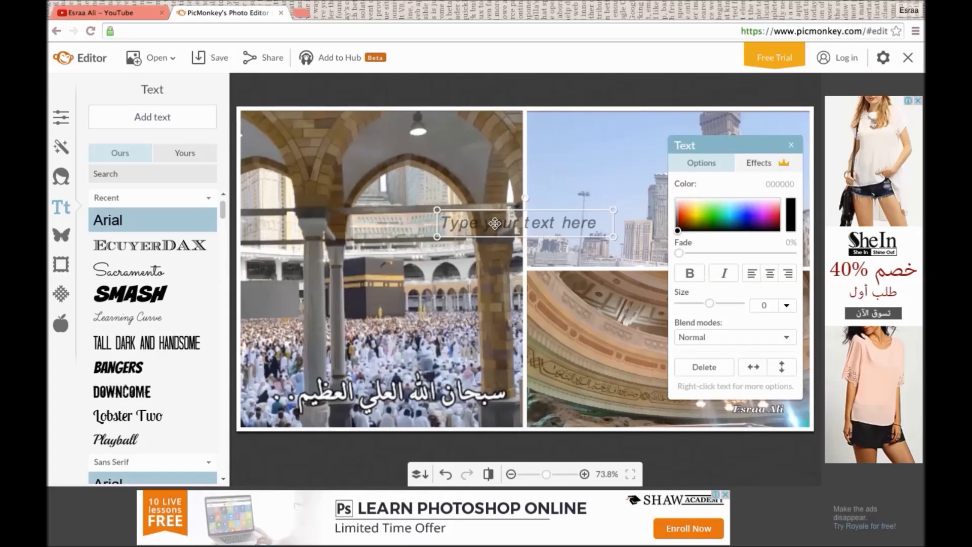
{"action": "left_click", "coordinate": [494, 223]}
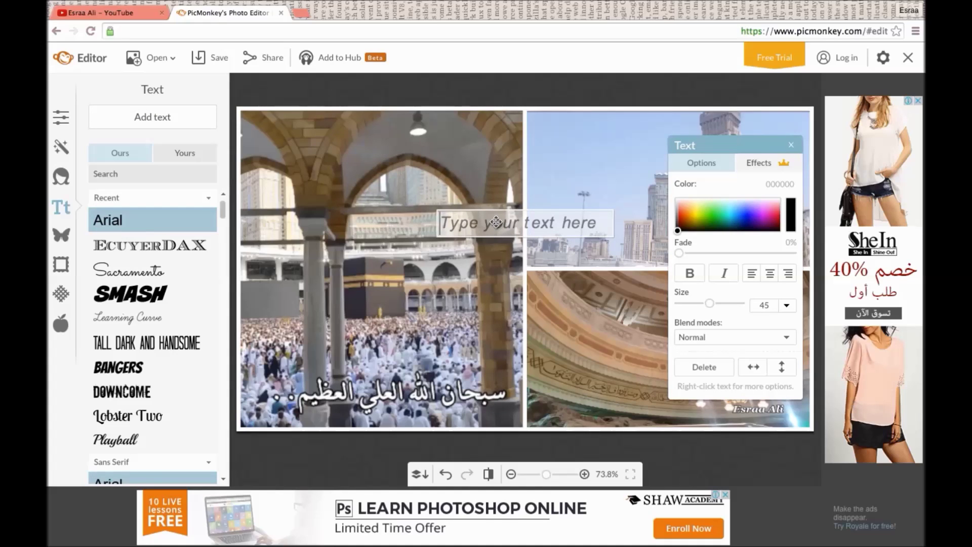
{"action": "type", "text": "M"}
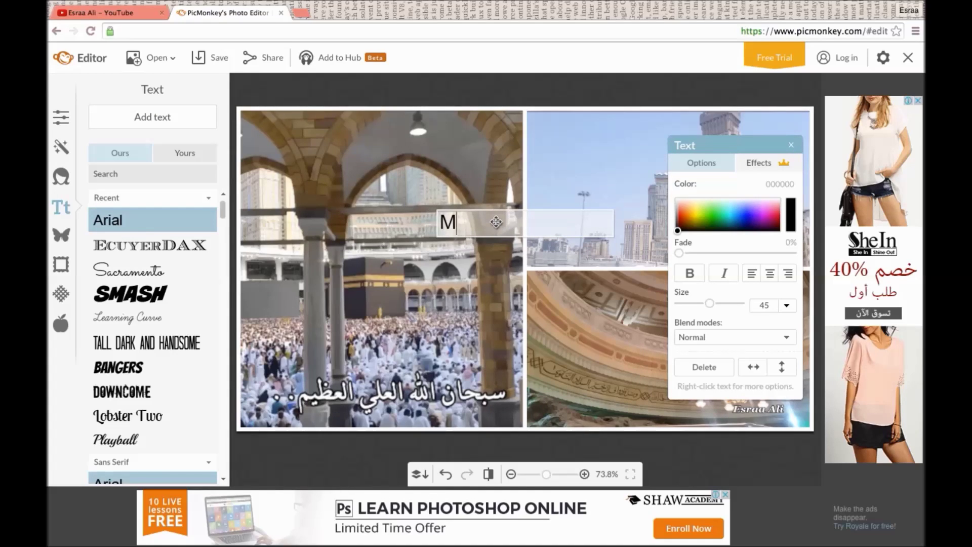
{"action": "double_click", "coordinate": [453, 222]}
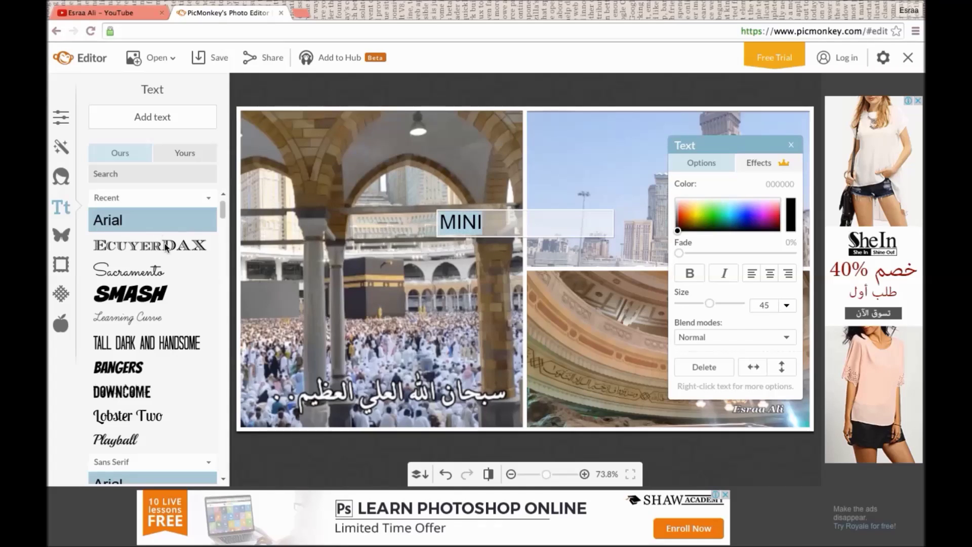
{"action": "scroll", "coordinate": [172, 262], "scroll_direction": "down", "scroll_amount": 5}
{"action": "scroll", "coordinate": [152, 228], "scroll_direction": "up", "scroll_amount": 5}
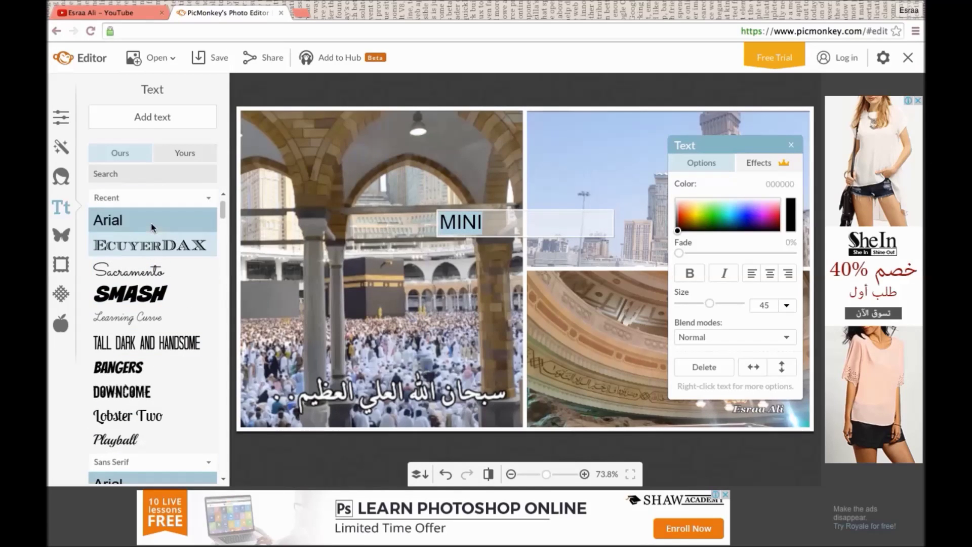
{"action": "left_click", "coordinate": [148, 248]}
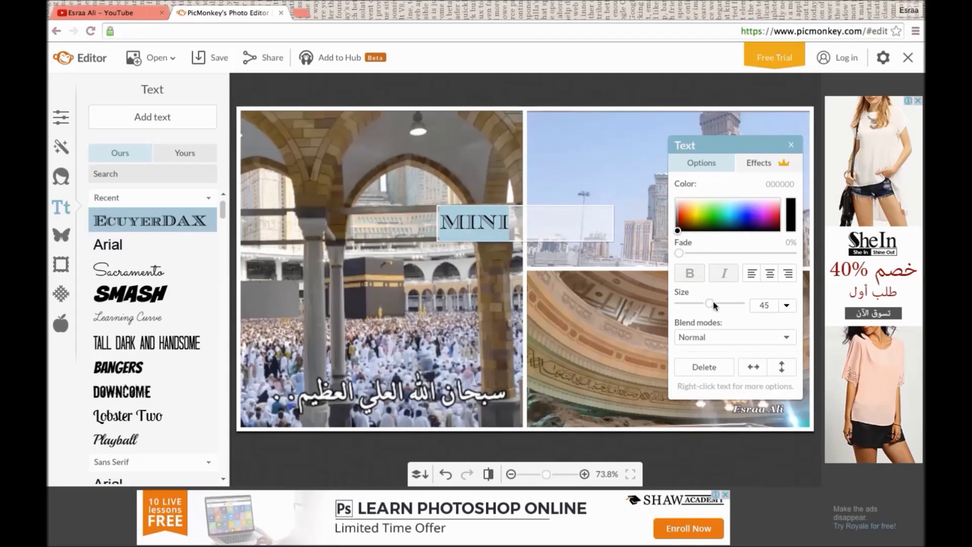
Set the MINI text's color to 040404 and its size to 71, with the Normal blend mode
{"action": "mouse_move", "coordinate": [678, 232]}
{"action": "left_mouse_down"}
{"action": "mouse_move", "coordinate": [744, 198]}
{"action": "mouse_move", "coordinate": [699, 196]}
{"action": "mouse_move", "coordinate": [676, 223]}
{"action": "mouse_move", "coordinate": [677, 242]}
{"action": "mouse_move", "coordinate": [764, 256]}
{"action": "mouse_move", "coordinate": [662, 249]}
{"action": "left_mouse_up"}
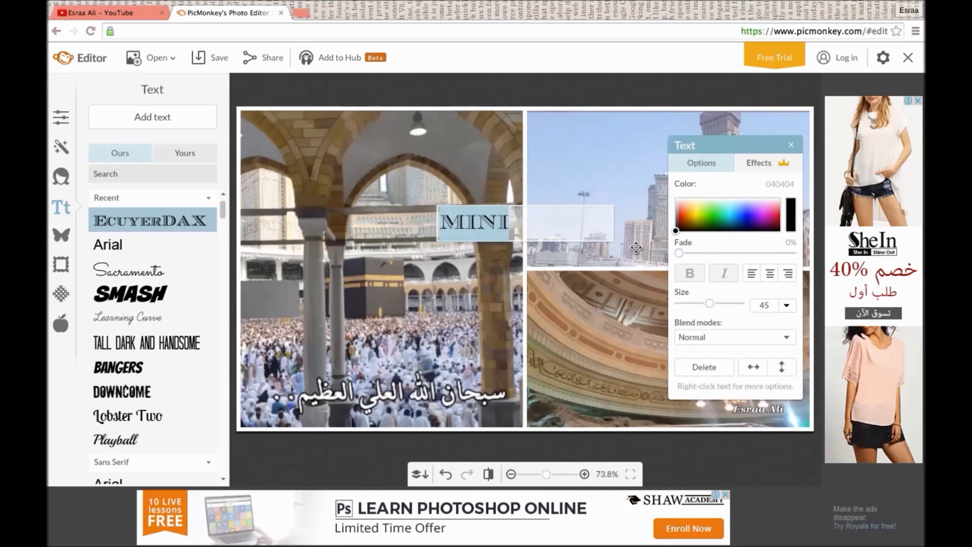
{"action": "left_click", "coordinate": [787, 340]}
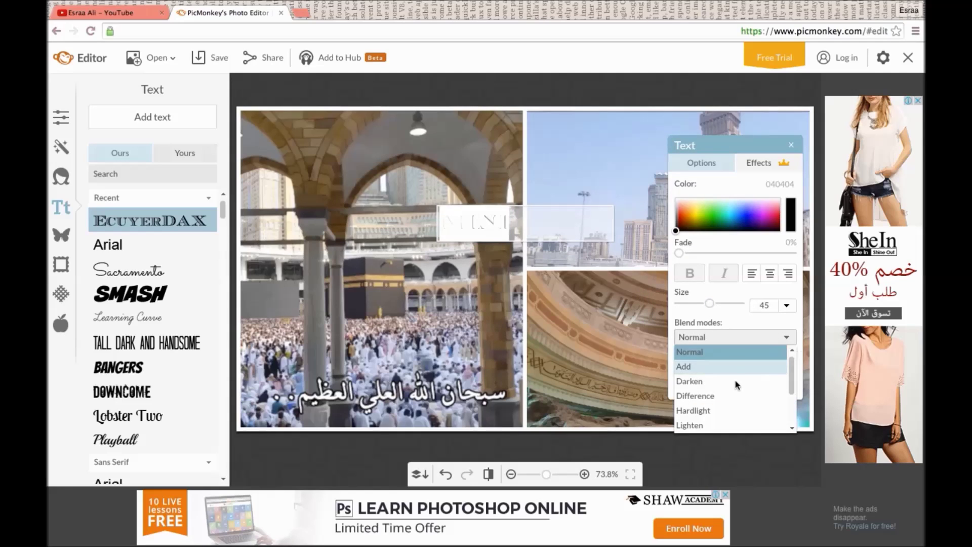
{"action": "left_click", "coordinate": [715, 338]}
{"action": "left_click_drag", "start_coordinate": [710, 303], "coordinate": [724, 306]}
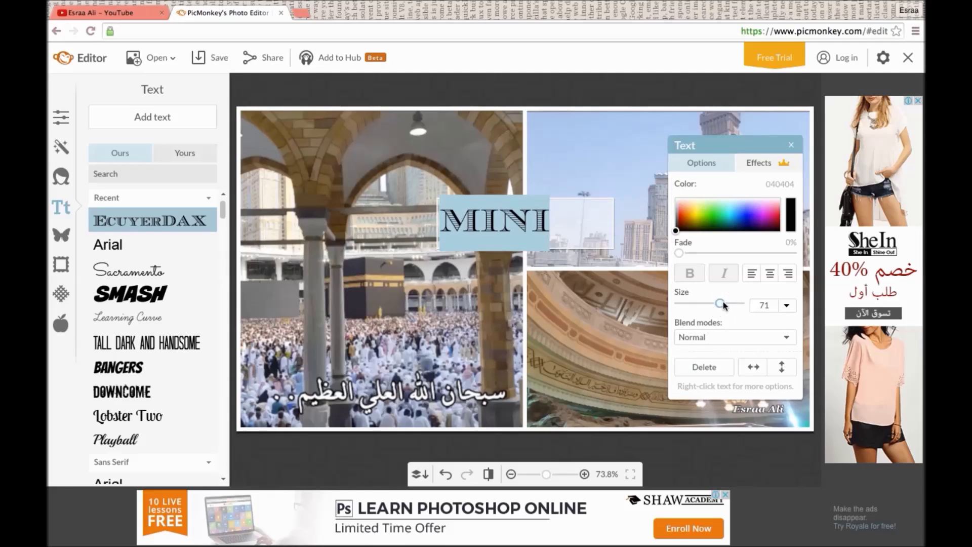
{"action": "left_click", "coordinate": [792, 145]}
Add the text Vlog to the middle of the collage in the Sacramento font at size 179
{"action": "left_click", "coordinate": [154, 117]}
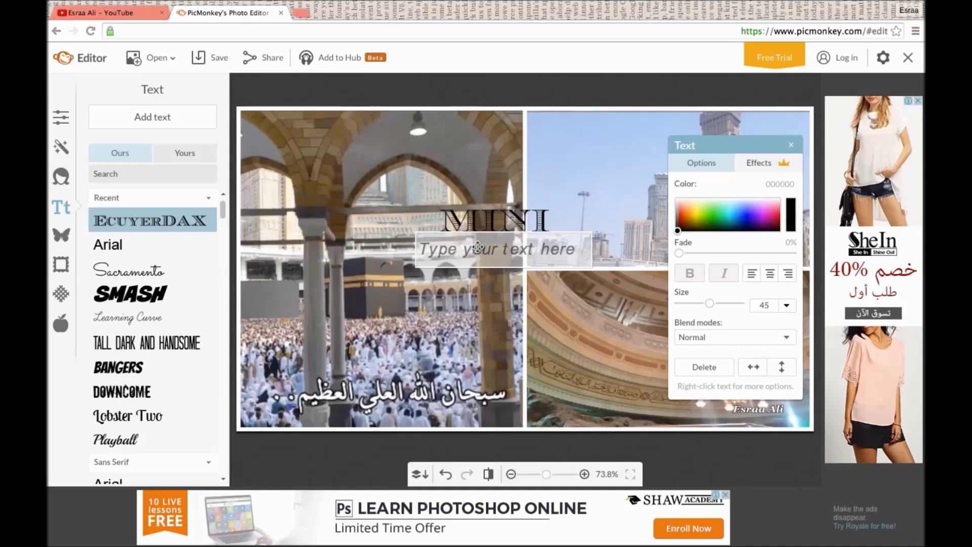
{"action": "type", "text": "Vlog"}
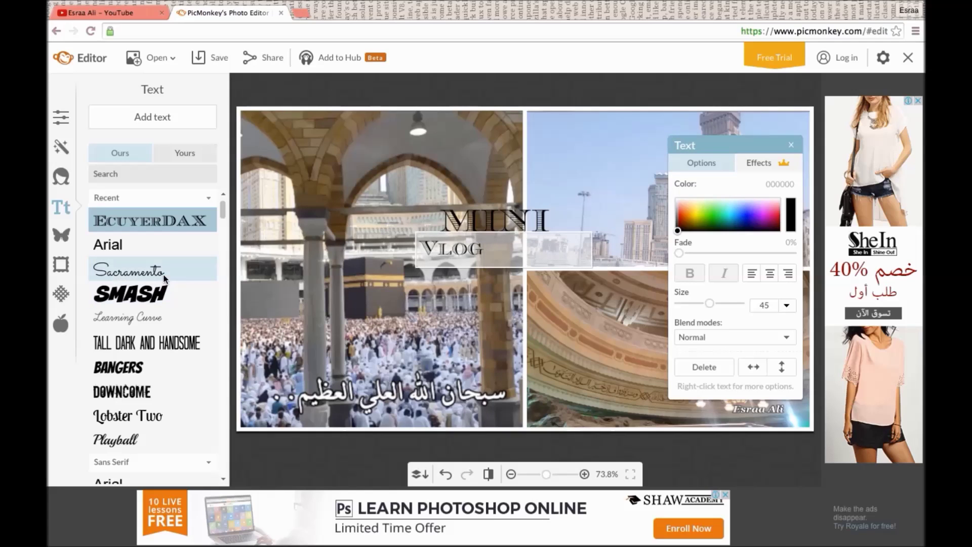
{"action": "left_click", "coordinate": [164, 278]}
{"action": "double_click", "coordinate": [464, 247]}
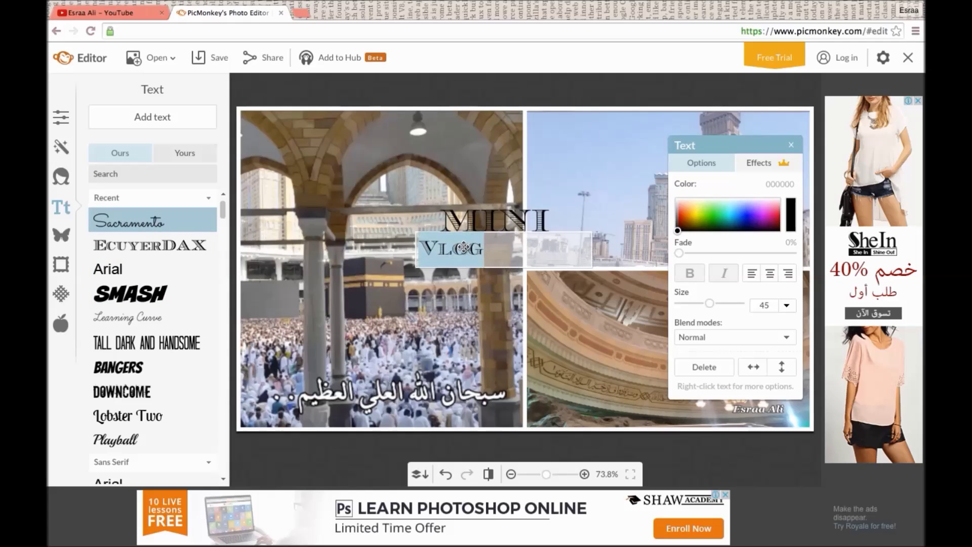
{"action": "left_click", "coordinate": [109, 221]}
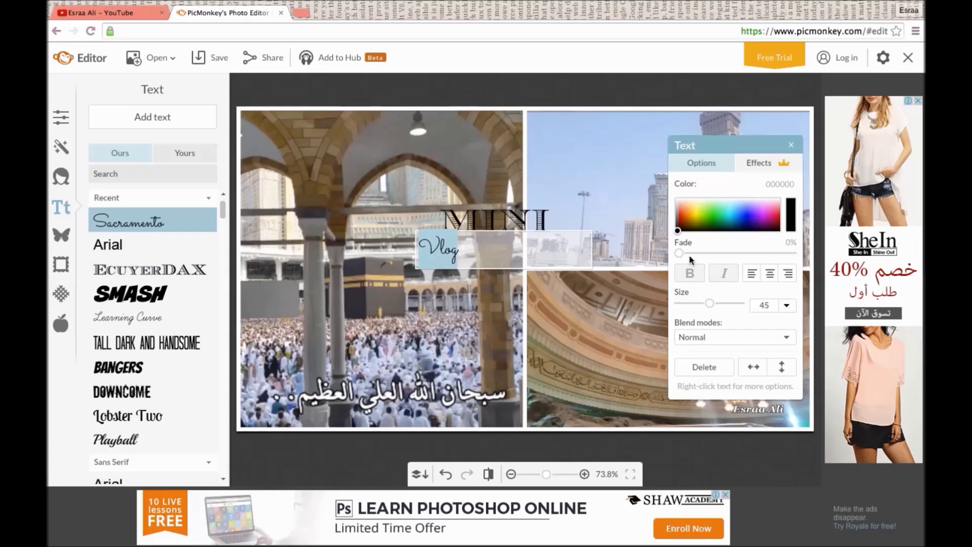
{"action": "left_click_drag", "start_coordinate": [725, 310], "coordinate": [783, 305]}
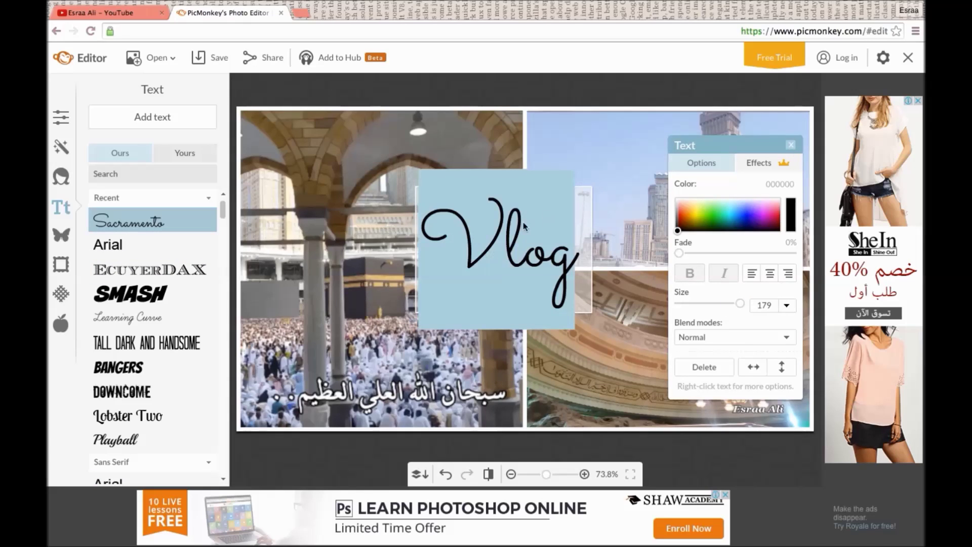
Set the Vlog text's color to off-white fffcfc and move the text down below MINI
{"action": "left_click", "coordinate": [514, 245]}
{"action": "mouse_move", "coordinate": [688, 233]}
{"action": "left_mouse_down"}
{"action": "mouse_move", "coordinate": [781, 211]}
{"action": "mouse_move", "coordinate": [786, 192]}
{"action": "mouse_move", "coordinate": [758, 199]}
{"action": "left_mouse_up"}
{"action": "left_click_drag", "start_coordinate": [700, 177], "coordinate": [677, 158]}
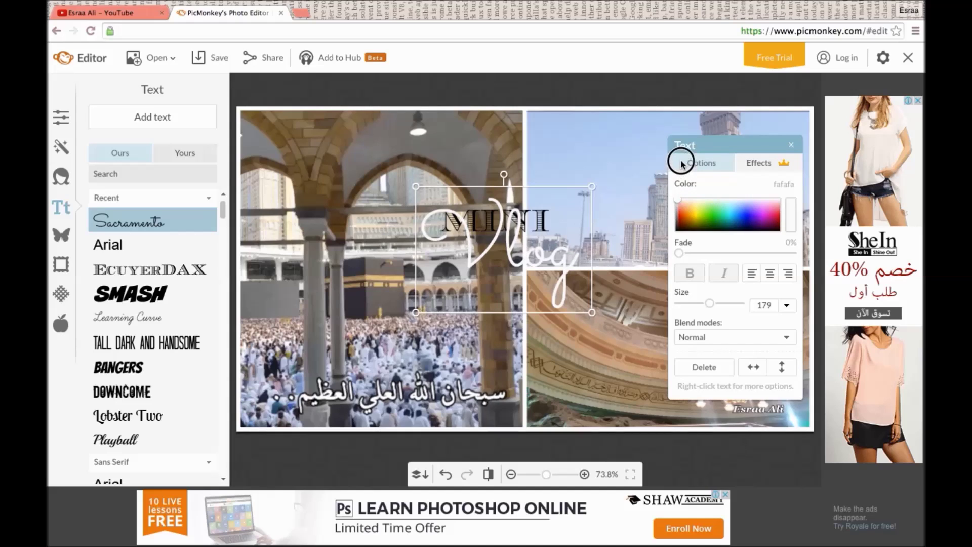
{"action": "mouse_move", "coordinate": [709, 303]}
{"action": "left_mouse_down"}
{"action": "mouse_move", "coordinate": [720, 306]}
{"action": "mouse_move", "coordinate": [707, 306]}
{"action": "left_mouse_up"}
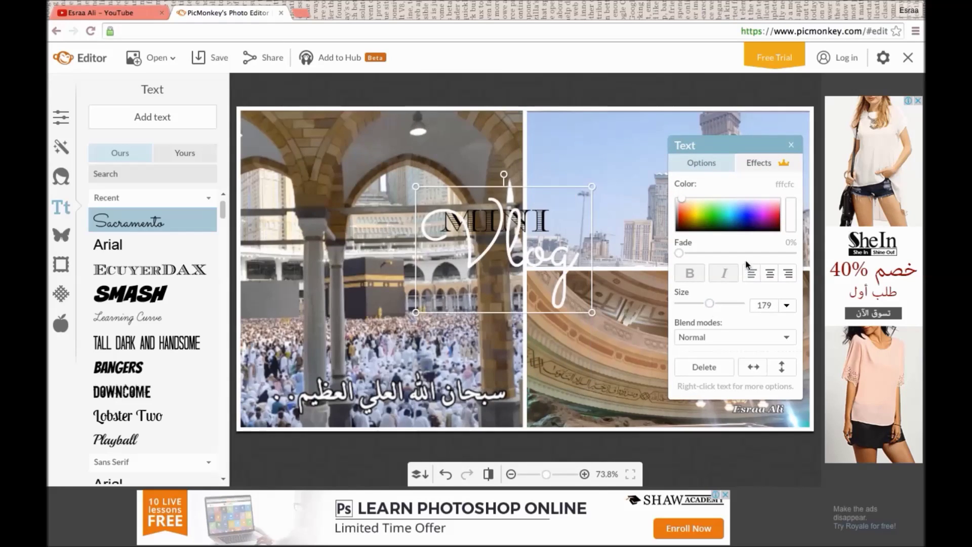
{"action": "left_click", "coordinate": [792, 145]}
{"action": "left_click_drag", "start_coordinate": [540, 265], "coordinate": [558, 299]}
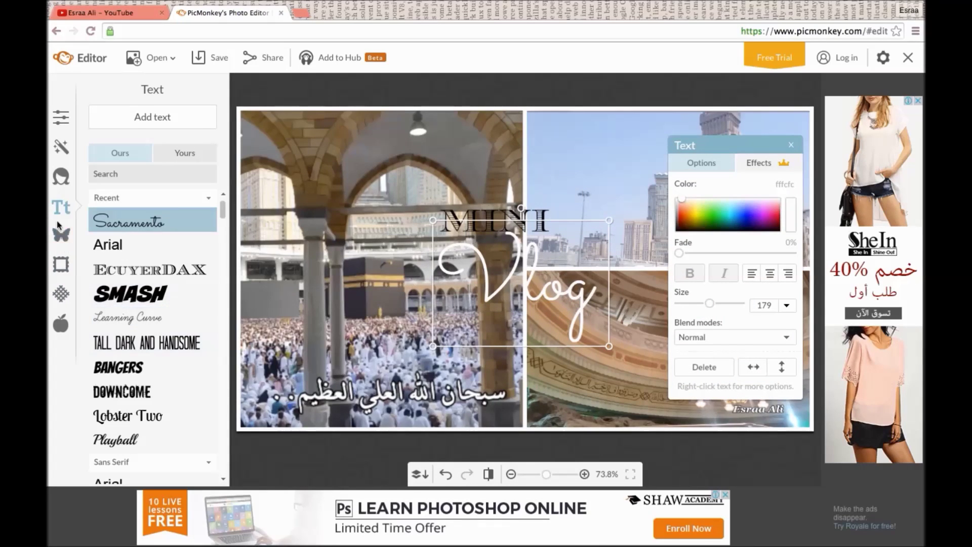
Add a geometric rectangle overlay and widen and position it so it covers the MINI text
{"action": "left_click", "coordinate": [52, 236]}
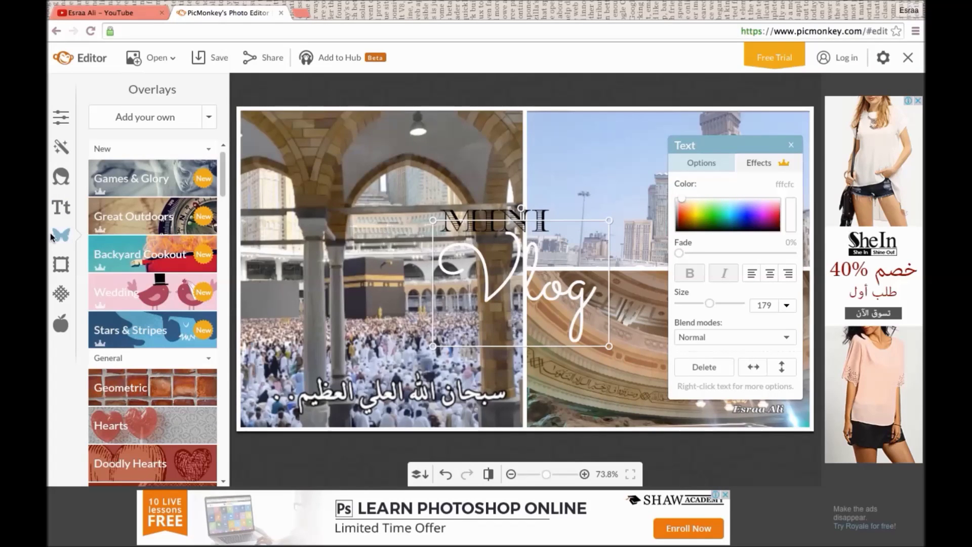
{"action": "left_click", "coordinate": [138, 390]}
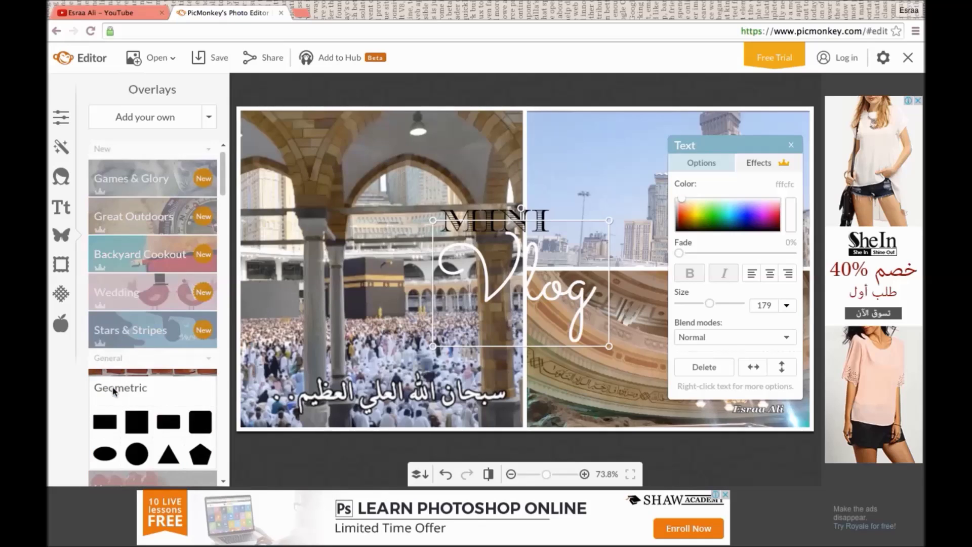
{"action": "left_click", "coordinate": [106, 422]}
{"action": "left_click_drag", "start_coordinate": [505, 257], "coordinate": [518, 223]}
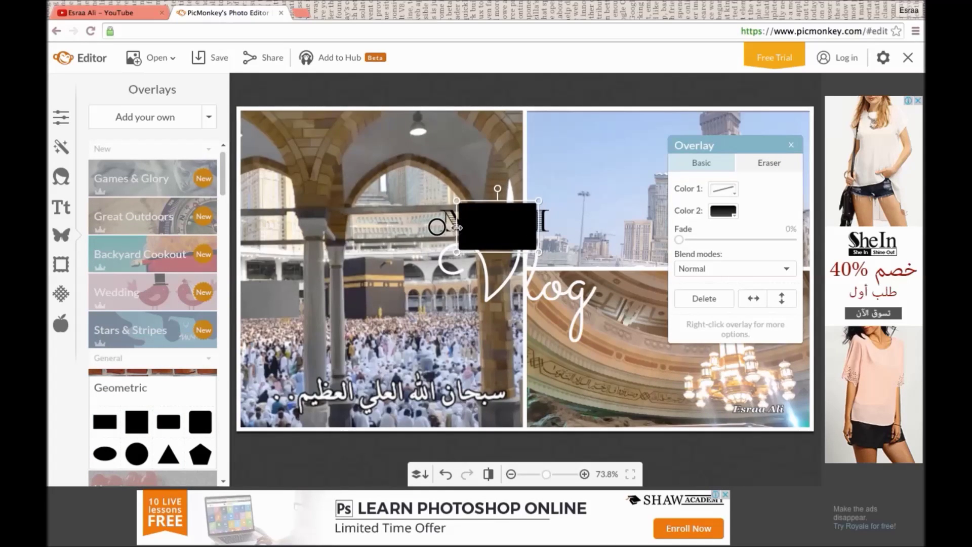
{"action": "left_click_drag", "start_coordinate": [457, 228], "coordinate": [433, 225]}
{"action": "mouse_move", "coordinate": [540, 220]}
{"action": "left_mouse_down"}
{"action": "mouse_move", "coordinate": [570, 223]}
{"action": "mouse_move", "coordinate": [557, 223]}
{"action": "left_mouse_up"}
{"action": "left_click_drag", "start_coordinate": [482, 217], "coordinate": [481, 213]}
Set the rectangle overlay's Color 2 to white and its fade to 14%
{"action": "left_click", "coordinate": [734, 215]}
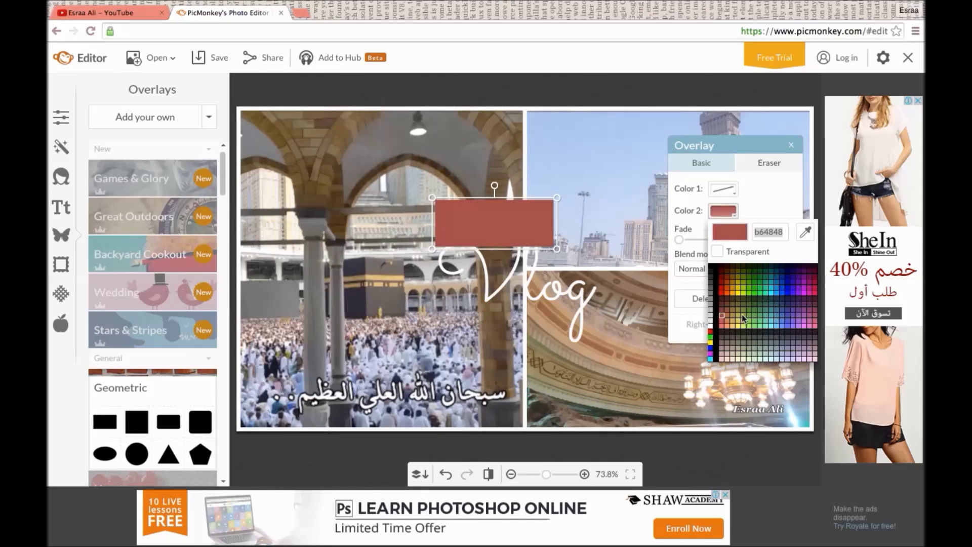
{"action": "left_click", "coordinate": [711, 330]}
{"action": "left_click_drag", "start_coordinate": [680, 239], "coordinate": [698, 240]}
{"action": "left_click", "coordinate": [791, 145]}
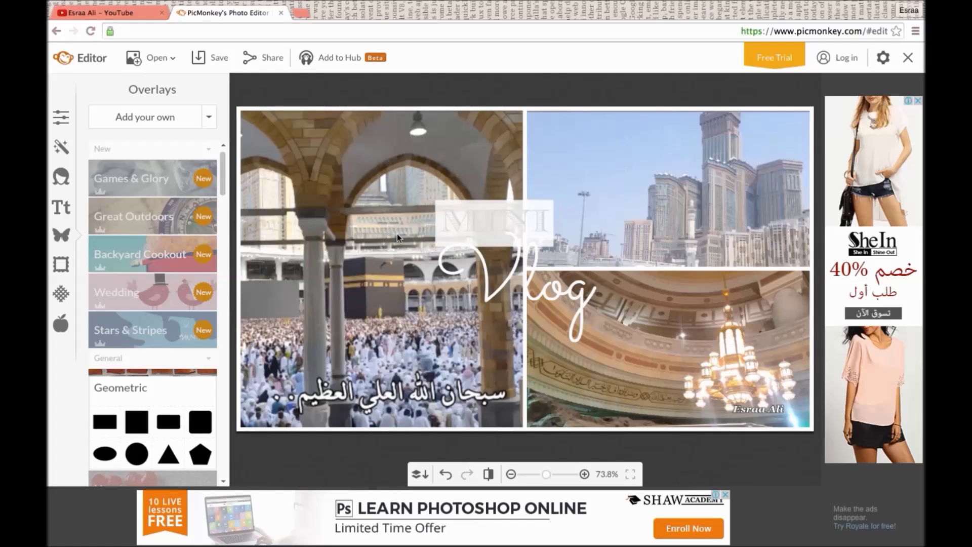
Send the white rectangle behind the MINI text and slightly adjust the positions of the Vlog text and the rectangle
{"action": "right_click", "coordinate": [508, 223]}
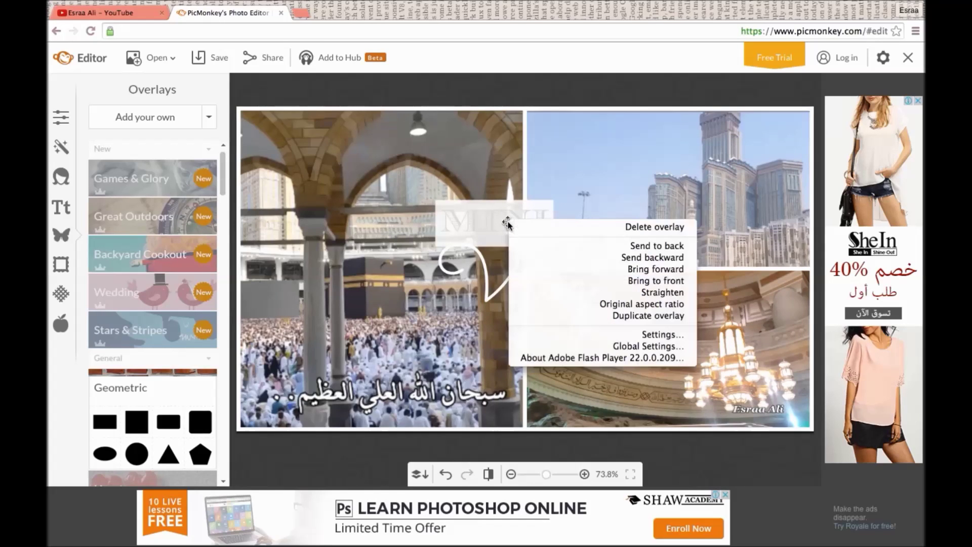
{"action": "left_click", "coordinate": [542, 245]}
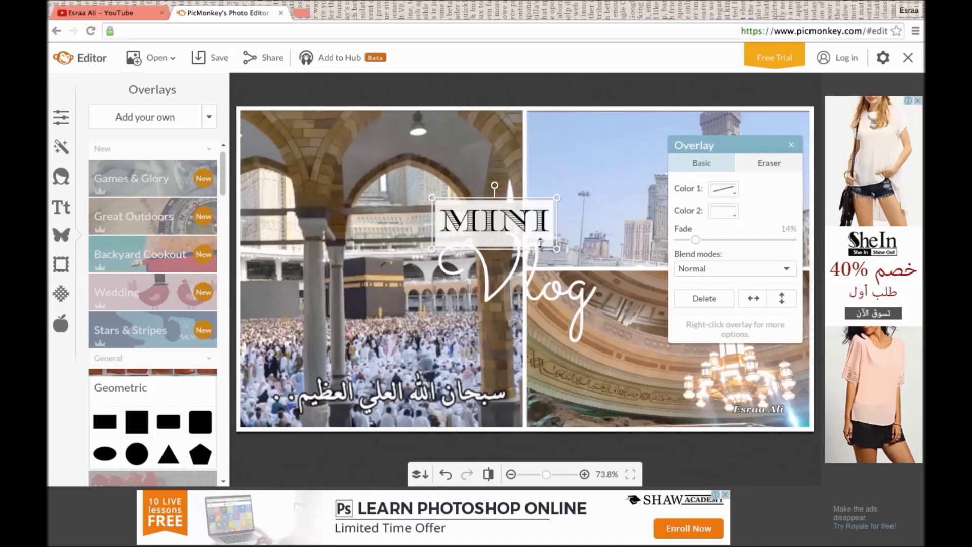
{"action": "left_click", "coordinate": [405, 223]}
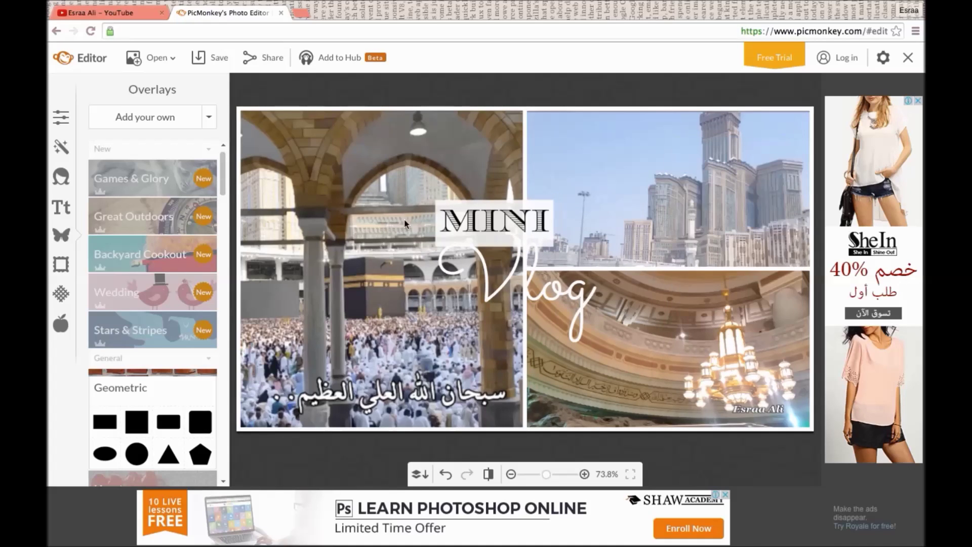
{"action": "left_click", "coordinate": [514, 272]}
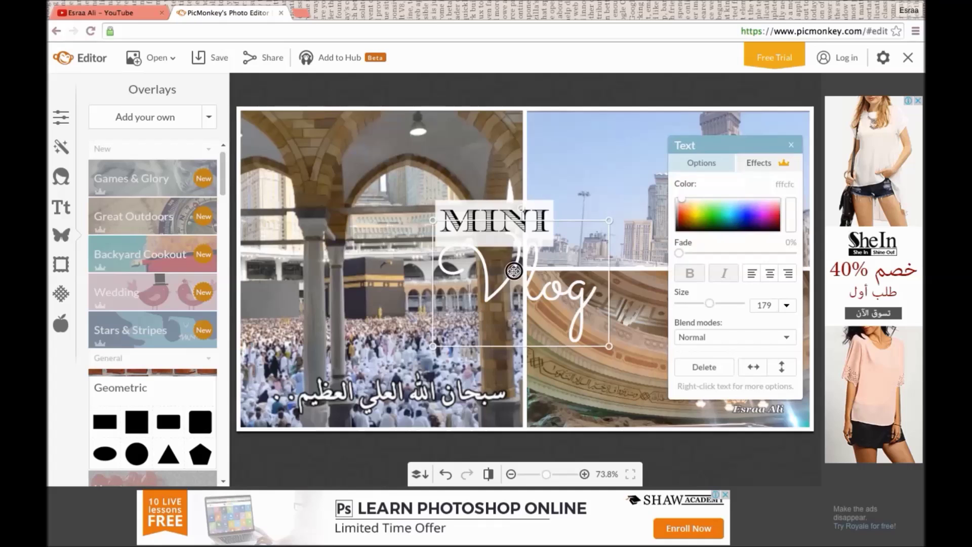
{"action": "left_click", "coordinate": [495, 287]}
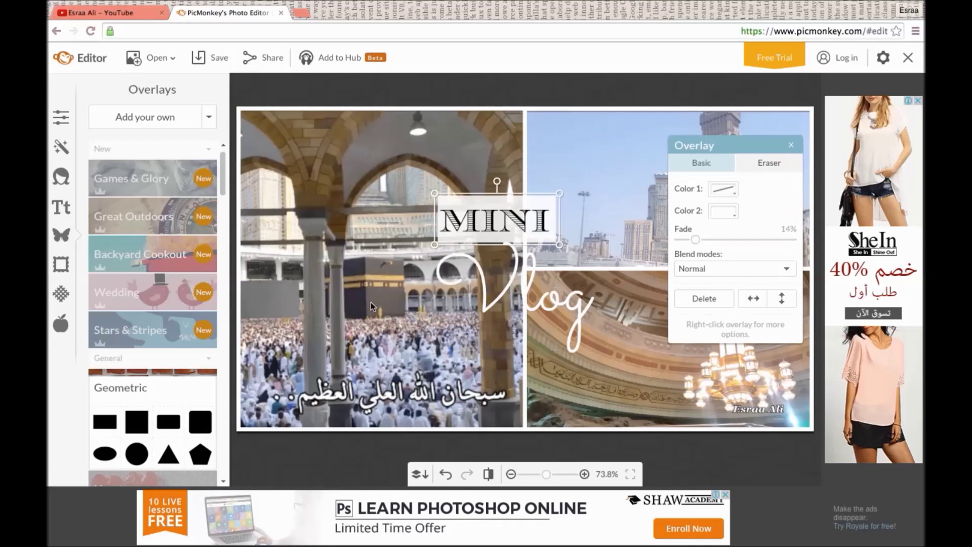
{"action": "left_click", "coordinate": [373, 306]}
Add a second geometric rectangle overlay and enlarge and position it over the Vlog text
{"action": "left_click", "coordinate": [105, 421]}
{"action": "left_click_drag", "start_coordinate": [488, 265], "coordinate": [525, 286]}
{"action": "left_click_drag", "start_coordinate": [561, 314], "coordinate": [638, 378]}
{"action": "left_click_drag", "start_coordinate": [506, 287], "coordinate": [497, 280]}
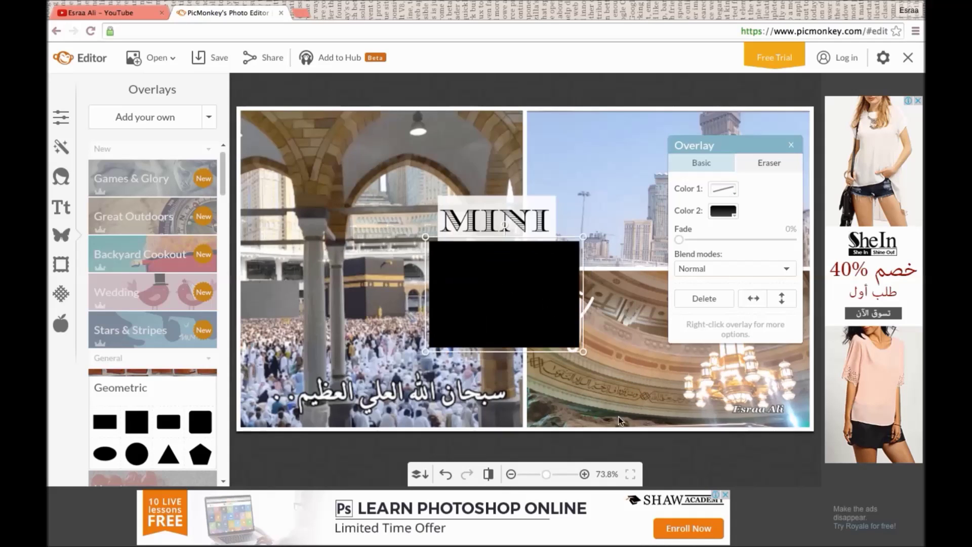
{"action": "left_click_drag", "start_coordinate": [586, 355], "coordinate": [611, 365]}
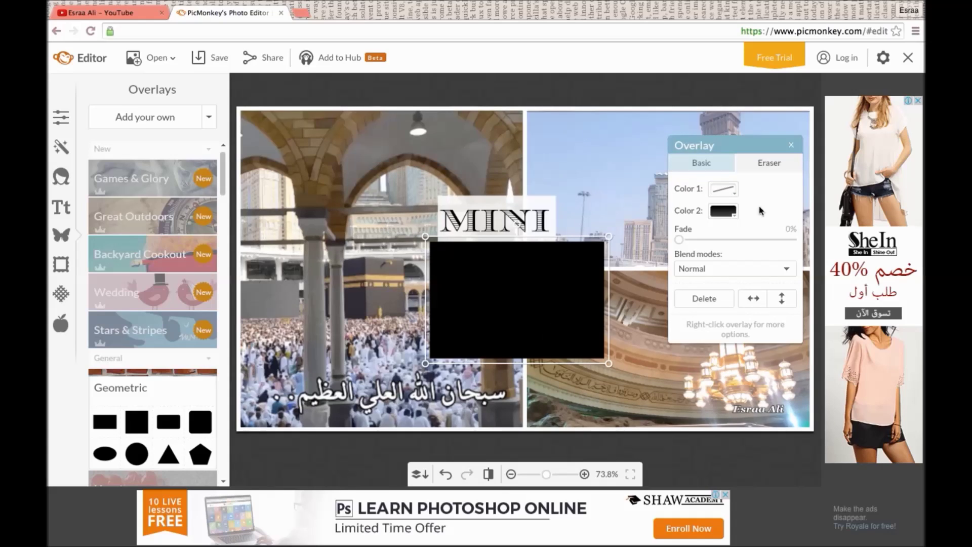
Send the black rectangle to the back and enlarge it to frame the whole Vlog text
{"action": "right_click", "coordinate": [535, 305]}
{"action": "left_click", "coordinate": [580, 330]}
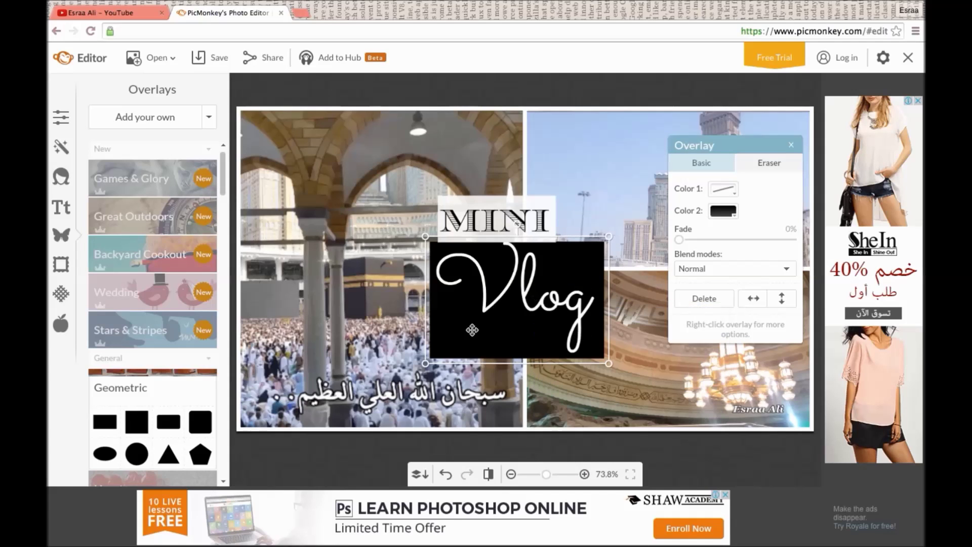
{"action": "left_click_drag", "start_coordinate": [611, 366], "coordinate": [628, 371]}
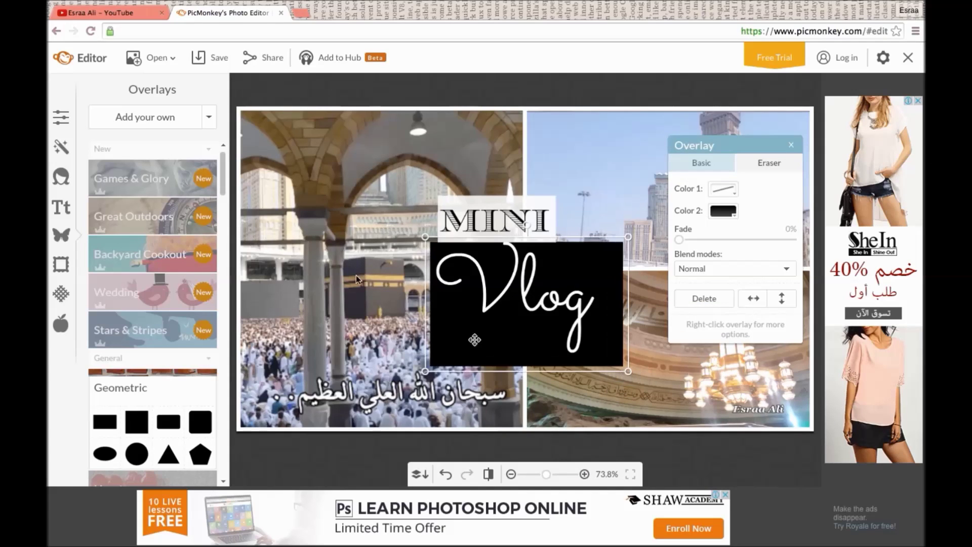
{"action": "left_click_drag", "start_coordinate": [428, 242], "coordinate": [425, 231]}
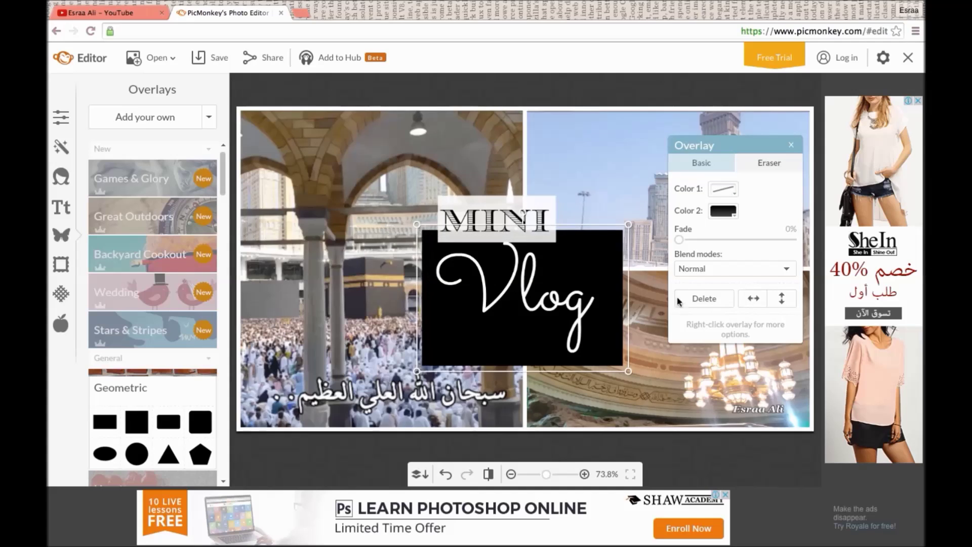
Set the Vlog rectangle's fade to 18% and its Color 2 to mint green
{"action": "left_click_drag", "start_coordinate": [692, 241], "coordinate": [700, 240]}
{"action": "left_click", "coordinate": [729, 213]}
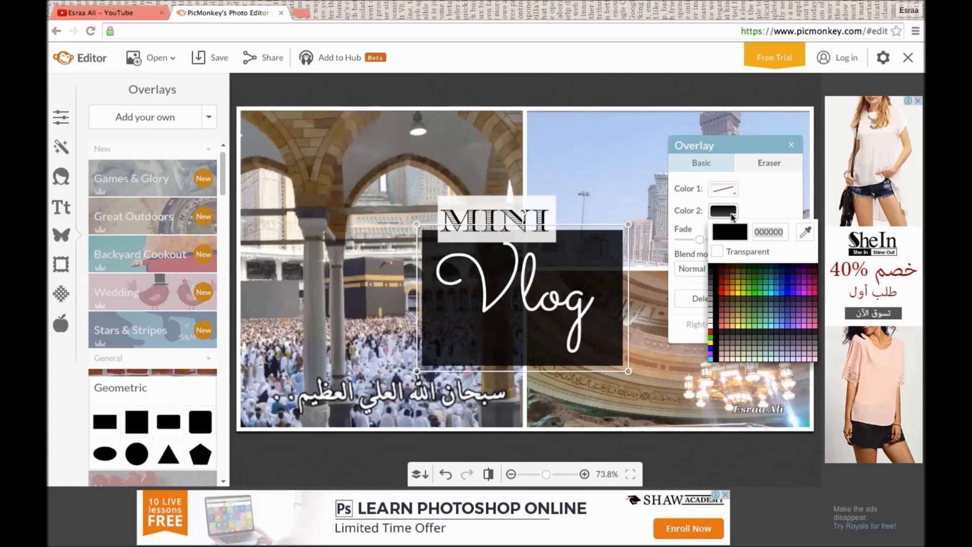
{"action": "left_click", "coordinate": [767, 326]}
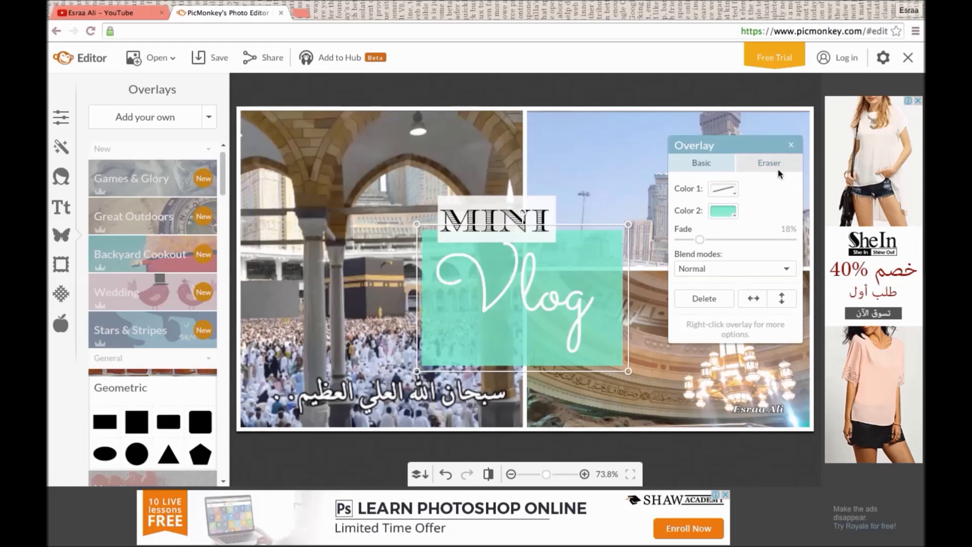
Erase the whole mint green rectangle with an eraser of size 75 and hardness 80
{"action": "left_click", "coordinate": [757, 165]}
{"action": "left_click", "coordinate": [764, 218]}
{"action": "mouse_move", "coordinate": [601, 263]}
{"action": "left_mouse_down"}
{"action": "mouse_move", "coordinate": [516, 295]}
{"action": "mouse_move", "coordinate": [476, 284]}
{"action": "mouse_move", "coordinate": [463, 232]}
{"action": "mouse_move", "coordinate": [623, 205]}
{"action": "mouse_move", "coordinate": [492, 307]}
{"action": "mouse_move", "coordinate": [541, 369]}
{"action": "mouse_move", "coordinate": [601, 381]}
{"action": "mouse_move", "coordinate": [618, 357]}
{"action": "mouse_move", "coordinate": [611, 327]}
{"action": "mouse_move", "coordinate": [592, 321]}
{"action": "mouse_move", "coordinate": [598, 326]}
{"action": "mouse_move", "coordinate": [511, 376]}
{"action": "mouse_move", "coordinate": [482, 342]}
{"action": "mouse_move", "coordinate": [485, 323]}
{"action": "mouse_move", "coordinate": [443, 292]}
{"action": "mouse_move", "coordinate": [437, 274]}
{"action": "mouse_move", "coordinate": [442, 355]}
{"action": "left_mouse_up"}
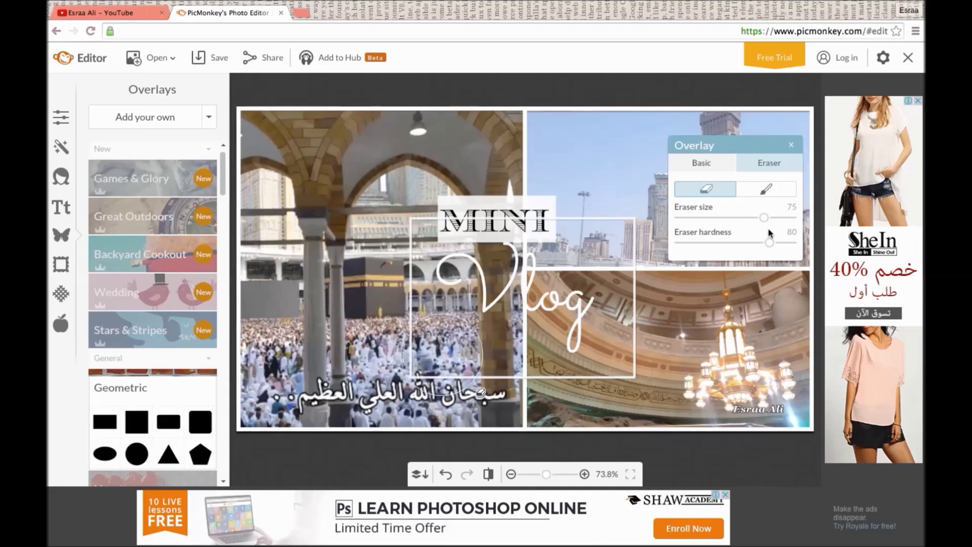
Paint the mint green overlay back around the Vlog letters as a soft glow, using brush size 43 and hardness 0
{"action": "left_click", "coordinate": [761, 191]}
{"action": "left_click_drag", "start_coordinate": [770, 243], "coordinate": [677, 238]}
{"action": "mouse_move", "coordinate": [764, 217]}
{"action": "left_mouse_down"}
{"action": "mouse_move", "coordinate": [716, 218]}
{"action": "mouse_move", "coordinate": [728, 218]}
{"action": "left_mouse_up"}
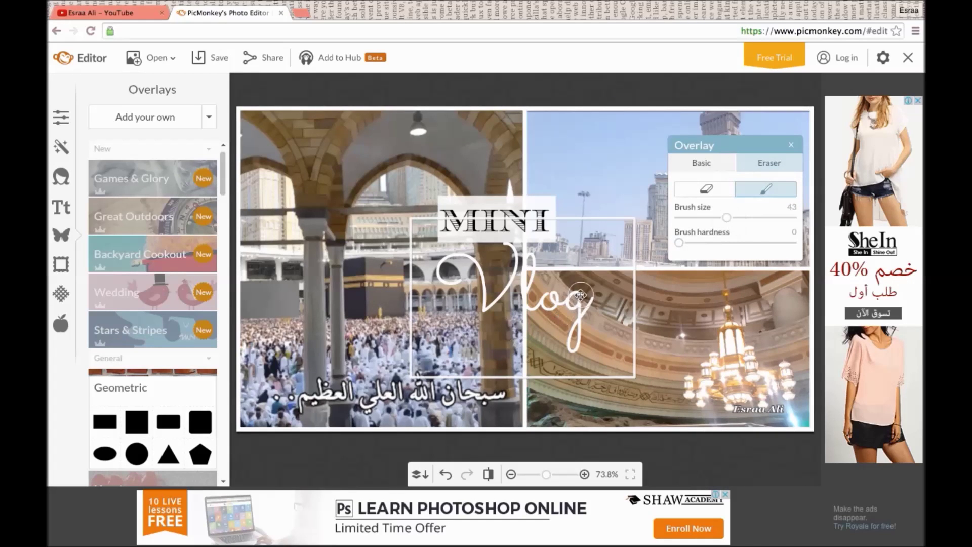
{"action": "left_click_drag", "start_coordinate": [580, 294], "coordinate": [573, 298]}
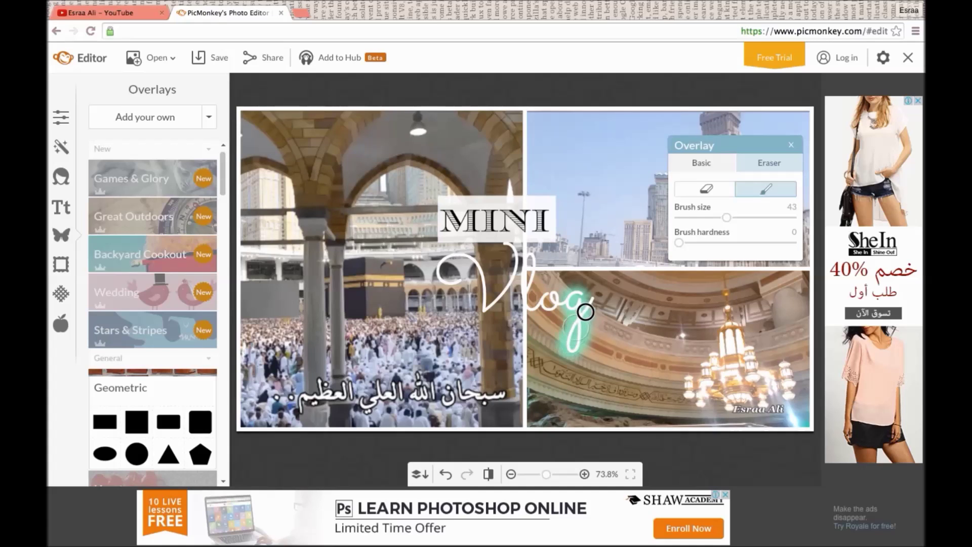
{"action": "left_click", "coordinate": [596, 295]}
{"action": "mouse_move", "coordinate": [449, 279]}
{"action": "left_mouse_down"}
{"action": "mouse_move", "coordinate": [462, 248]}
{"action": "mouse_move", "coordinate": [476, 254]}
{"action": "mouse_move", "coordinate": [486, 275]}
{"action": "mouse_move", "coordinate": [472, 262]}
{"action": "mouse_move", "coordinate": [453, 268]}
{"action": "mouse_move", "coordinate": [472, 272]}
{"action": "mouse_move", "coordinate": [485, 309]}
{"action": "mouse_move", "coordinate": [515, 278]}
{"action": "mouse_move", "coordinate": [520, 262]}
{"action": "mouse_move", "coordinate": [500, 245]}
{"action": "left_mouse_up"}
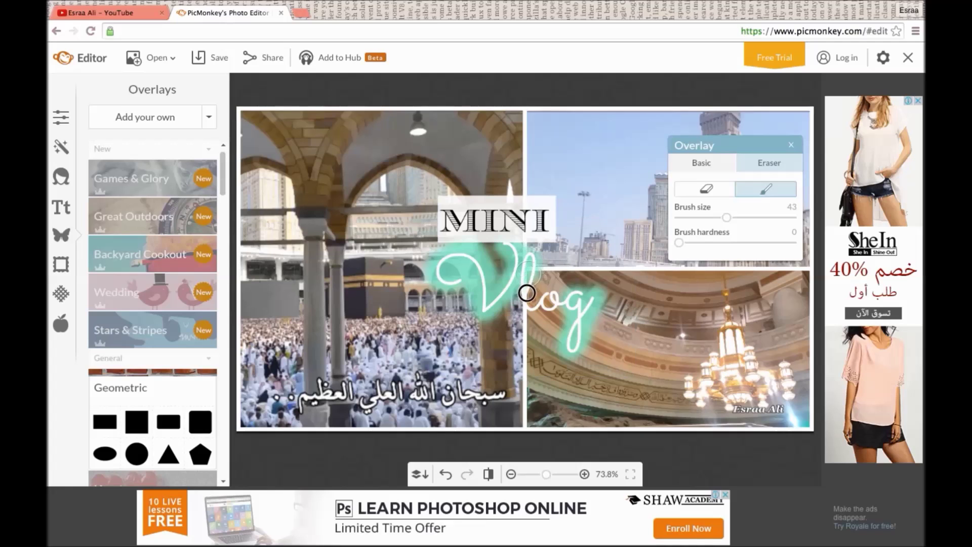
{"action": "mouse_move", "coordinate": [547, 299]}
{"action": "left_mouse_down"}
{"action": "mouse_move", "coordinate": [567, 306]}
{"action": "mouse_move", "coordinate": [527, 305]}
{"action": "left_mouse_up"}
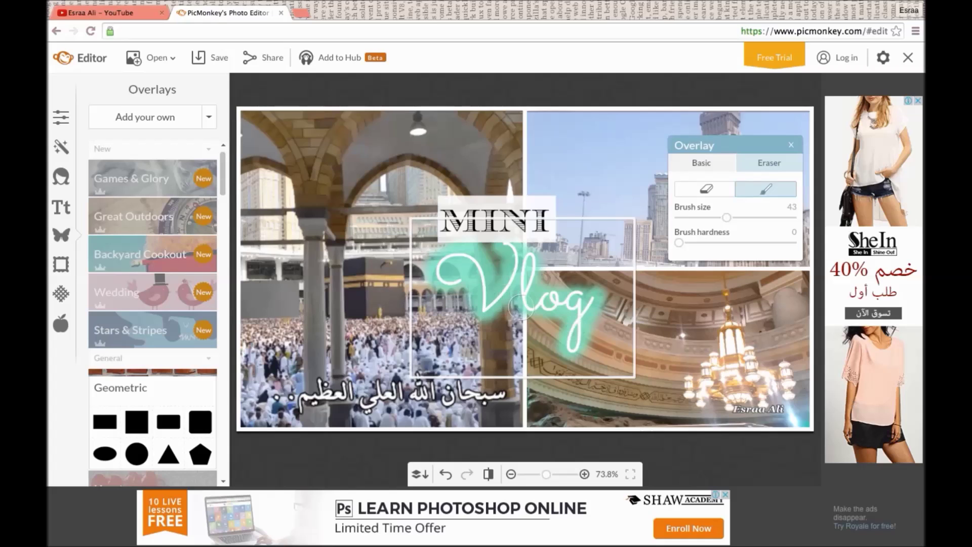
{"action": "left_click", "coordinate": [696, 190]}
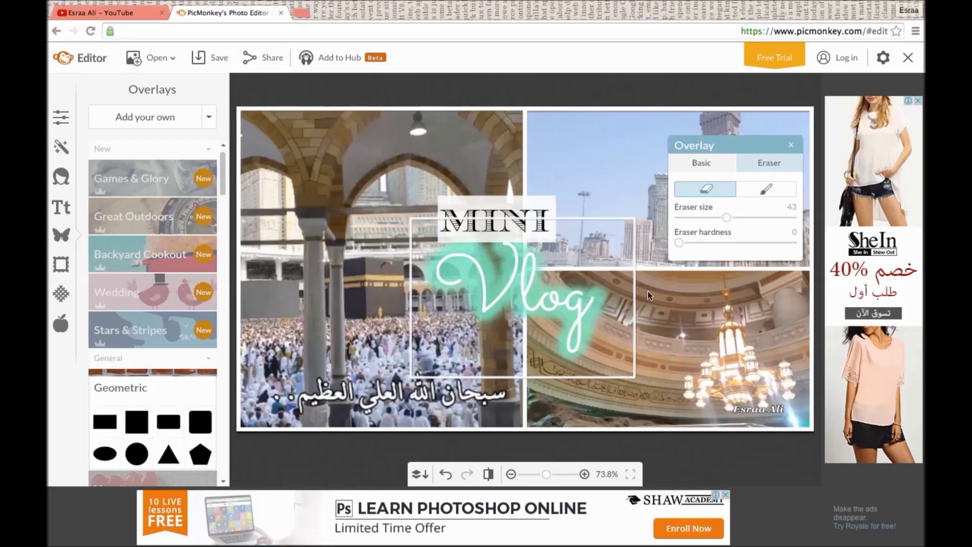
{"action": "left_click", "coordinate": [766, 189]}
{"action": "left_click", "coordinate": [701, 162]}
{"action": "left_click", "coordinate": [791, 144]}
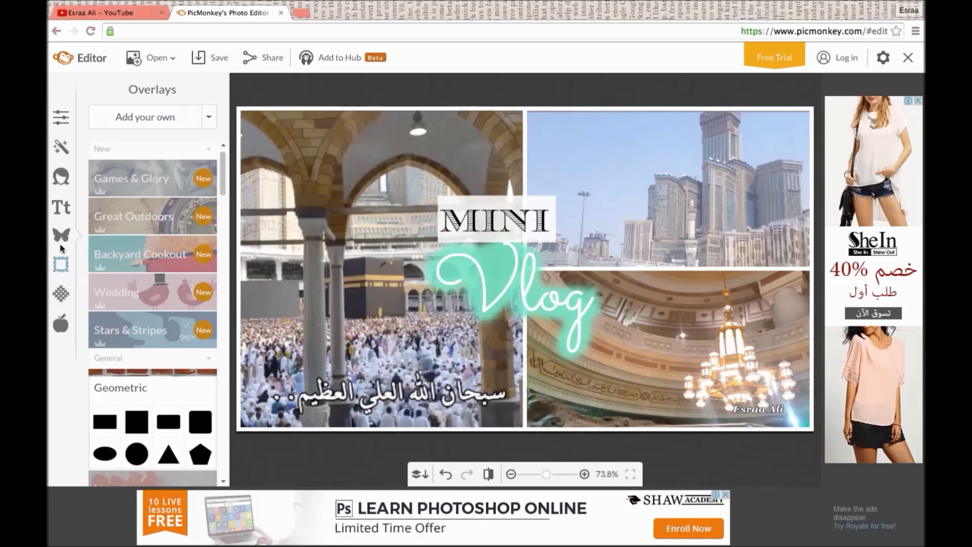
Search Google Images for emoji png in a new browser tab
{"action": "left_click", "coordinate": [301, 13]}
{"action": "type", "text": "emoj"}
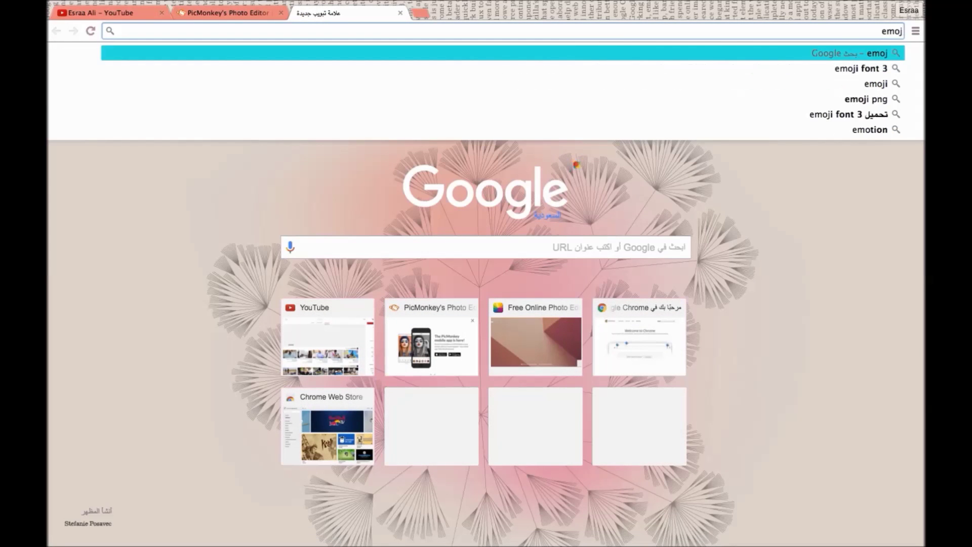
{"action": "left_click", "coordinate": [836, 101]}
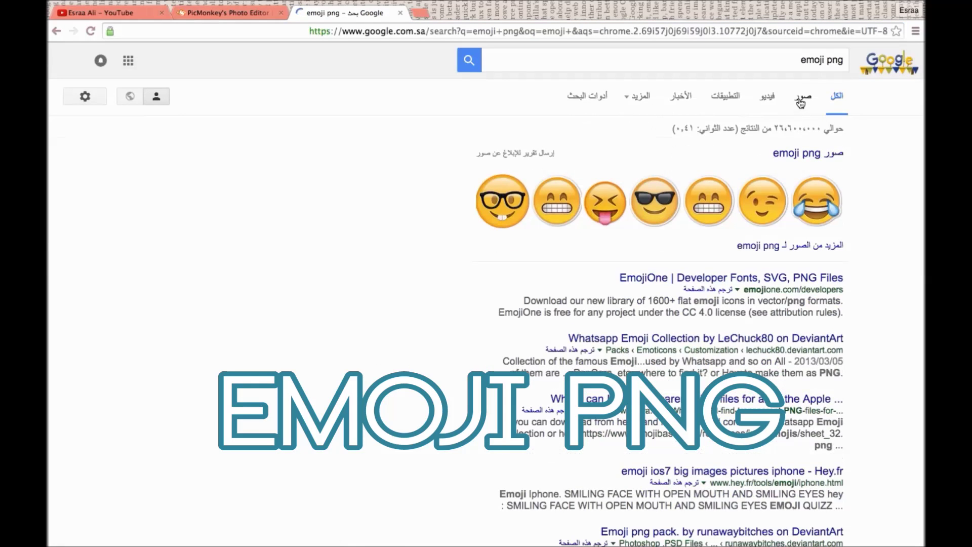
{"action": "left_click", "coordinate": [800, 99]}
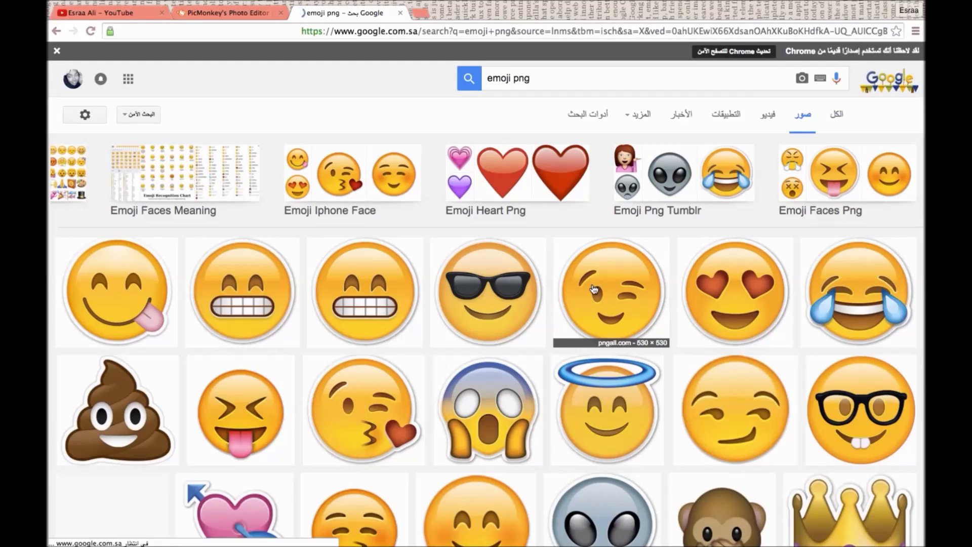
Save the winking emoji image from pngall.com to the Downloads folder as Wink-Emoji-PNG in Portable Network Graphics format
{"action": "left_click", "coordinate": [593, 287]}
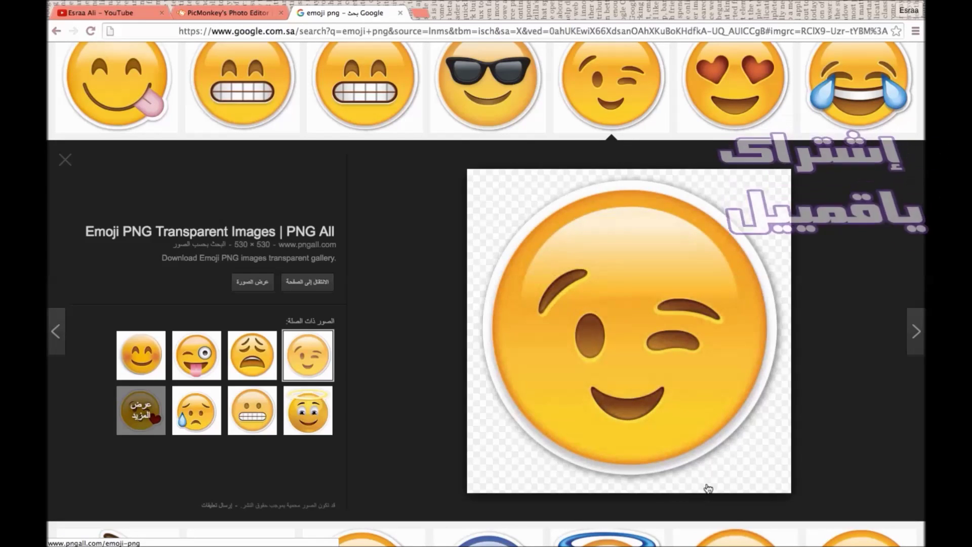
{"action": "scroll", "coordinate": [601, 325], "scroll_direction": "down", "scroll_amount": 1}
{"action": "right_click", "coordinate": [601, 320]}
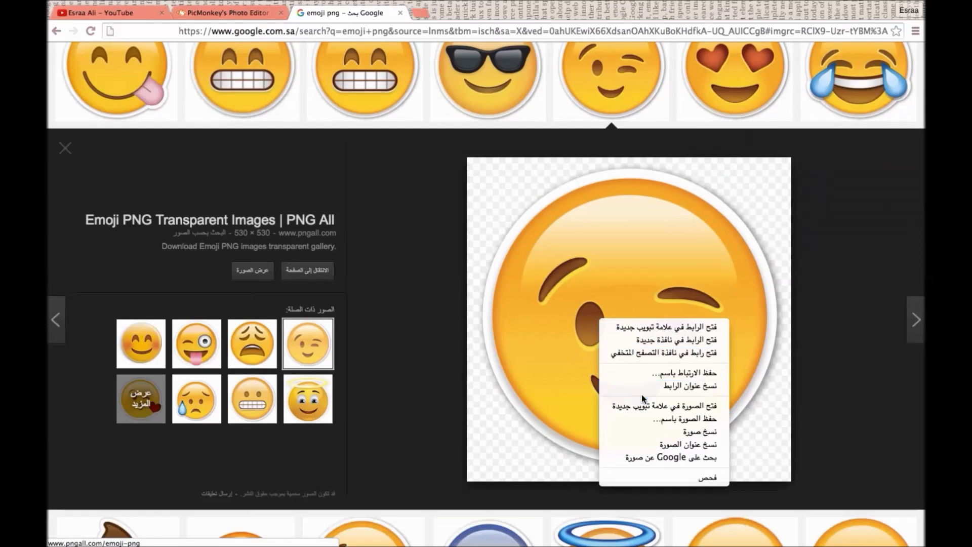
{"action": "left_click", "coordinate": [679, 421]}
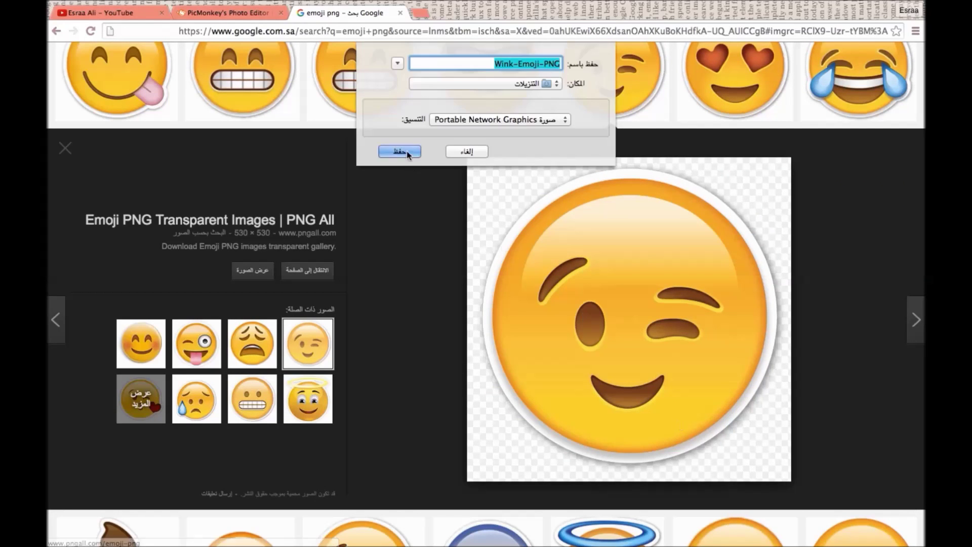
{"action": "left_click", "coordinate": [408, 151]}
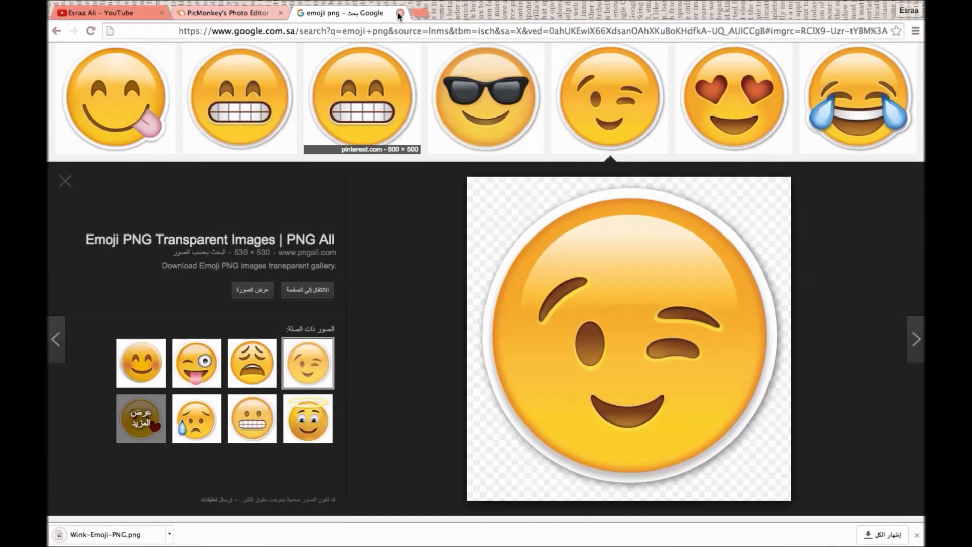
Return to the PicMonkey editor and add the sleeping emoji sticker, 375x360.u3.png, from the emoji folder as an own overlay
{"action": "left_click", "coordinate": [259, 16]}
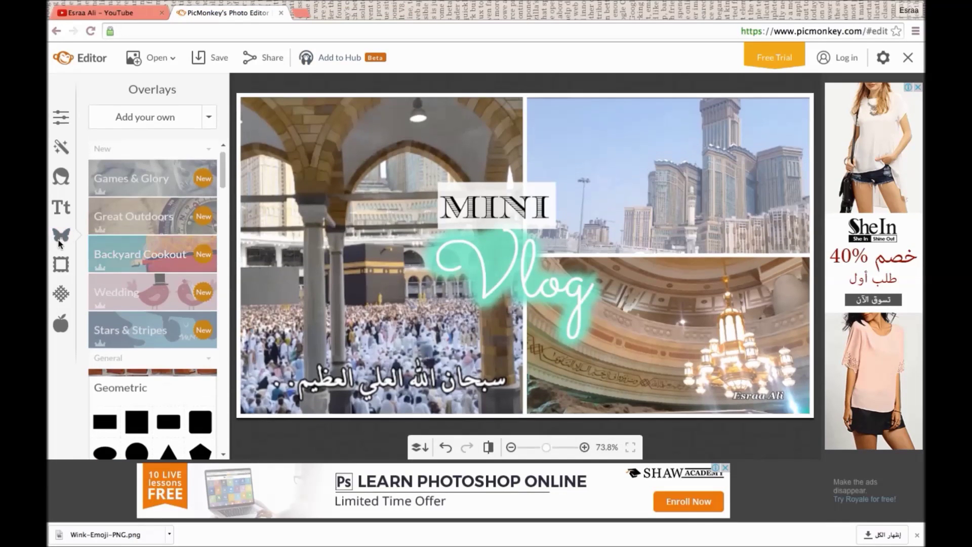
{"action": "left_click", "coordinate": [59, 244]}
{"action": "left_click", "coordinate": [142, 118]}
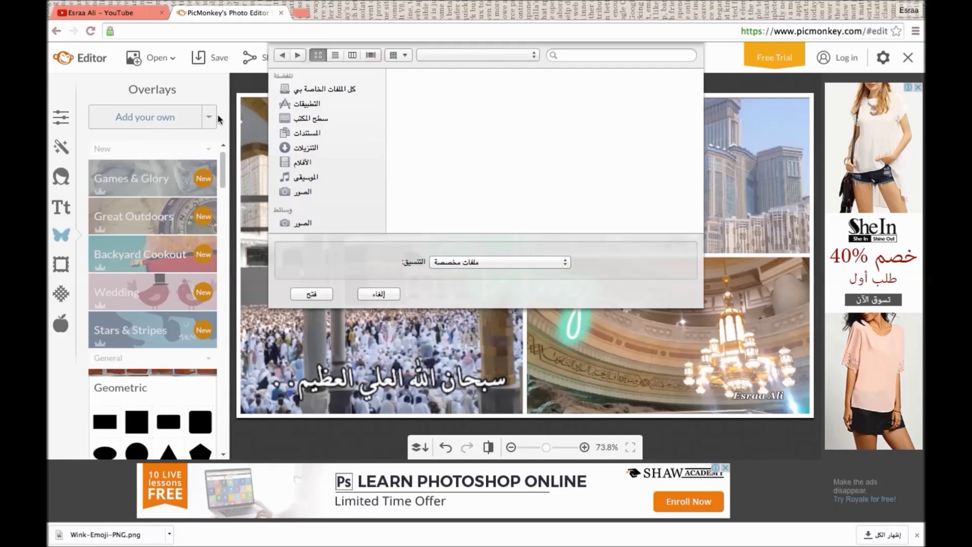
{"action": "left_click", "coordinate": [497, 54]}
{"action": "left_click", "coordinate": [471, 146]}
{"action": "scroll", "coordinate": [639, 187], "scroll_direction": "down", "scroll_amount": 5}
{"action": "double_click", "coordinate": [639, 187]}
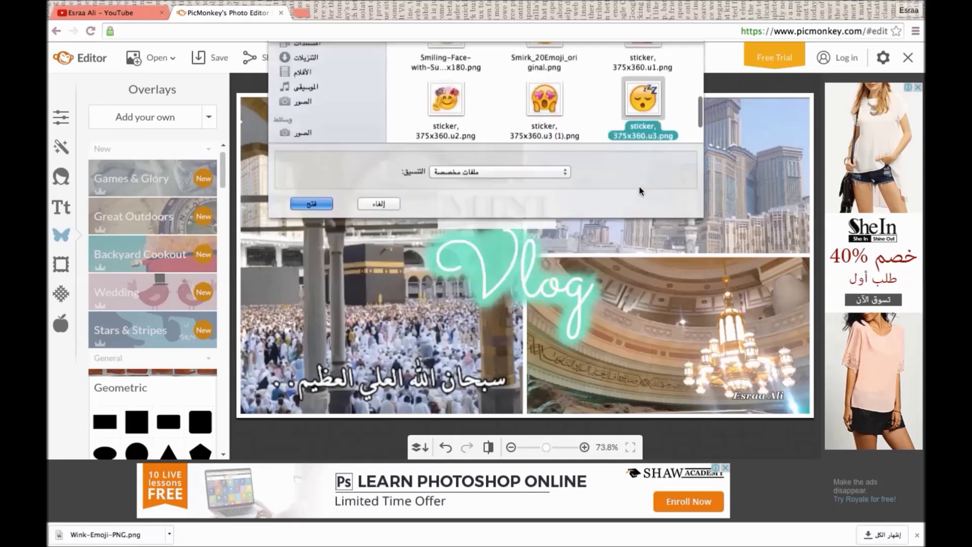
Add the raised hands emoji persons-0119.png from the emoji folder as another overlay
{"action": "left_click", "coordinate": [142, 117]}
{"action": "scroll", "coordinate": [639, 166], "scroll_direction": "down", "scroll_amount": 5}
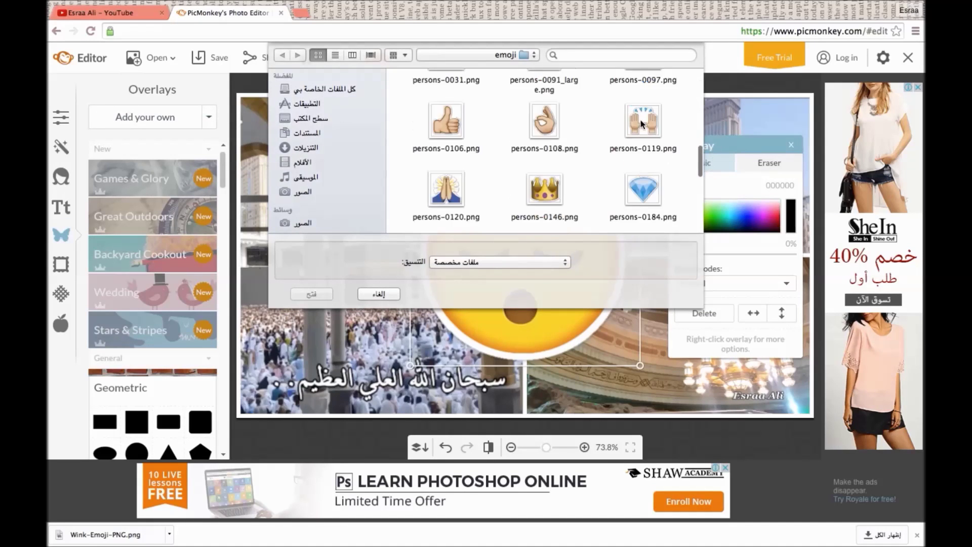
{"action": "double_click", "coordinate": [641, 123]}
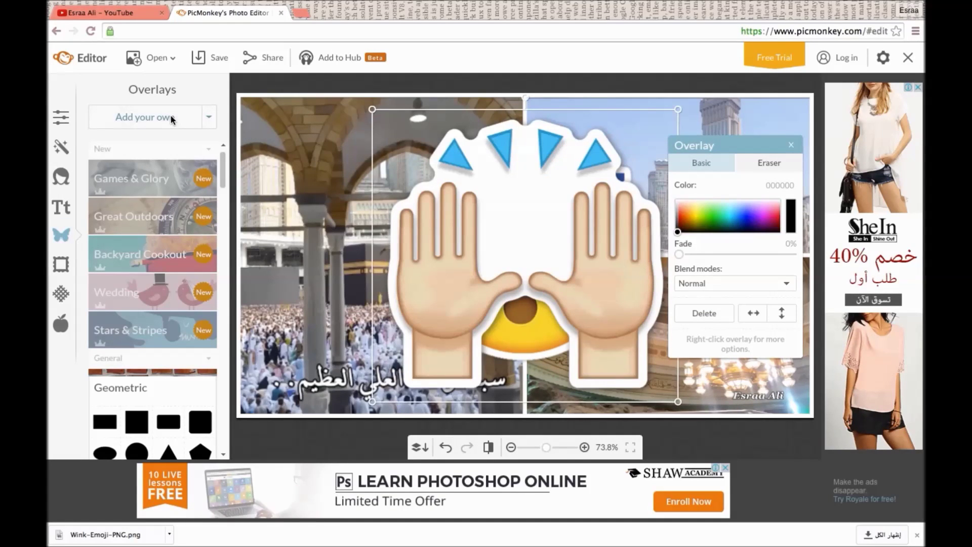
Add the two pink hearts emoji from the emoji folder as an overlay and dismiss its overlay settings
{"action": "left_click", "coordinate": [171, 115]}
{"action": "scroll", "coordinate": [493, 209], "scroll_direction": "down", "scroll_amount": 5}
{"action": "double_click", "coordinate": [455, 193]}
{"action": "left_click", "coordinate": [791, 145]}
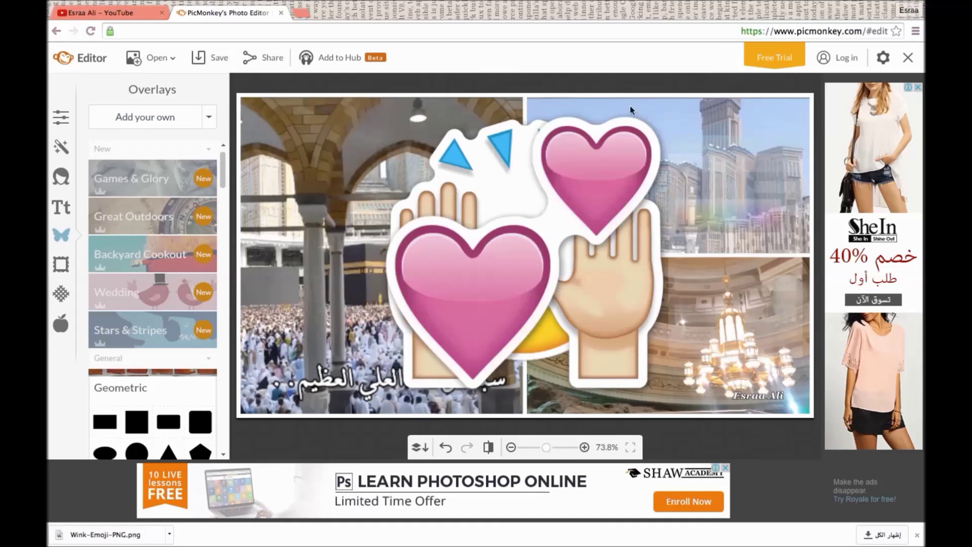
Shrink the pink hearts overlay to under half its size and move it over the crowd in the mosque photo
{"action": "left_click", "coordinate": [623, 152]}
{"action": "left_click_drag", "start_coordinate": [673, 109], "coordinate": [514, 267]}
{"action": "left_click_drag", "start_coordinate": [456, 334], "coordinate": [385, 309]}
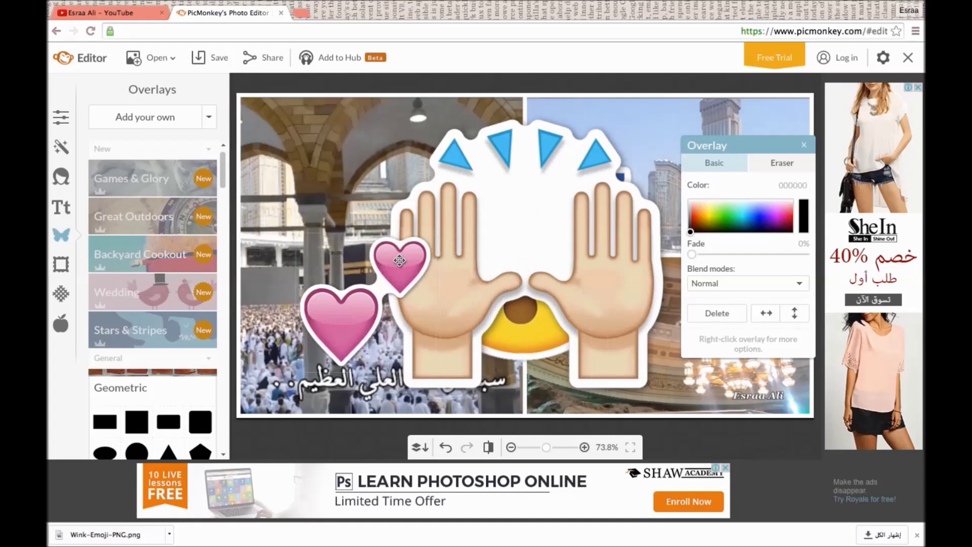
Scale the raised hands and the pink hearts down to small stickers over the crowd photo
{"action": "left_click", "coordinate": [682, 109]}
{"action": "left_click_drag", "start_coordinate": [682, 109], "coordinate": [489, 286]}
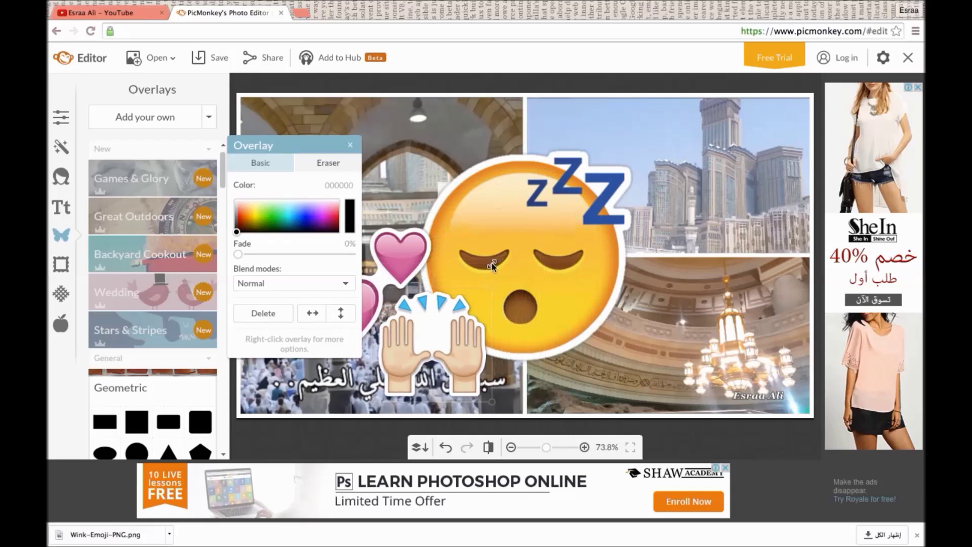
{"action": "left_click_drag", "start_coordinate": [390, 263], "coordinate": [355, 301]}
{"action": "left_click", "coordinate": [451, 333]}
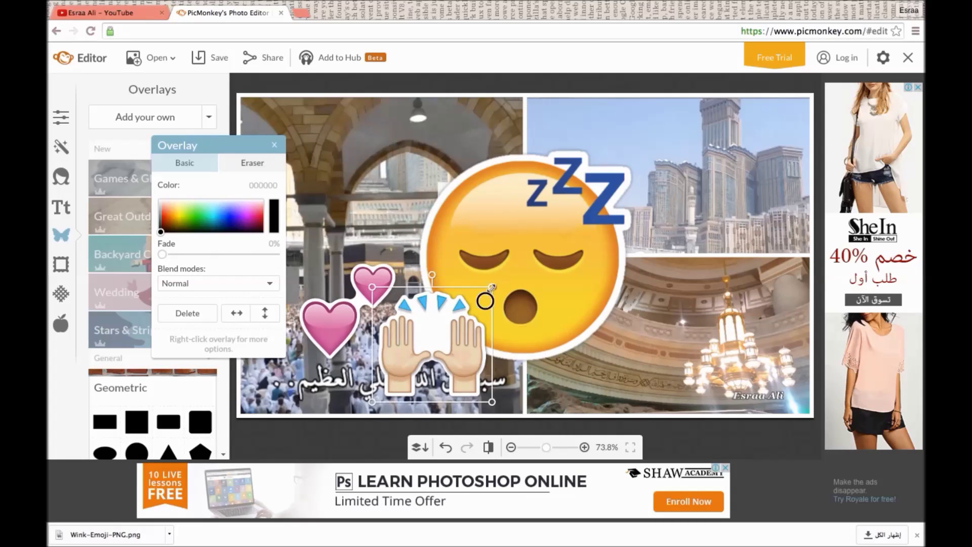
{"action": "left_click_drag", "start_coordinate": [486, 293], "coordinate": [453, 324]}
{"action": "left_click", "coordinate": [365, 286]}
{"action": "left_click_drag", "start_coordinate": [400, 261], "coordinate": [388, 272]}
Shrink the sleeping emoji to about half its size and place it on the photo of the tower buildings
{"action": "left_click", "coordinate": [498, 282]}
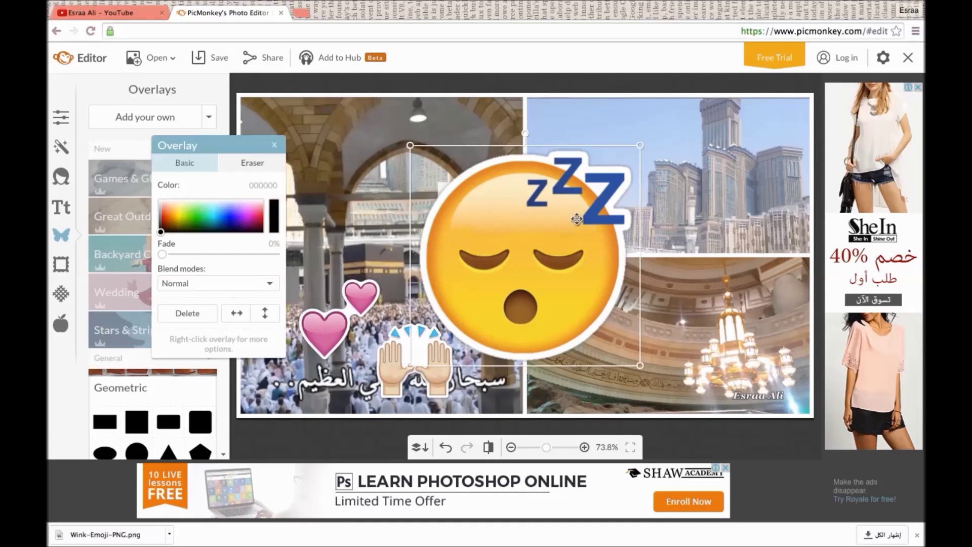
{"action": "left_click_drag", "start_coordinate": [642, 146], "coordinate": [549, 238]}
{"action": "left_click_drag", "start_coordinate": [469, 310], "coordinate": [651, 207]}
Shift the hearts toward the Vlog text and place the raised hands, slightly tilted, near the crowd photo's outer edge
{"action": "left_click", "coordinate": [358, 296]}
{"action": "left_click_drag", "start_coordinate": [357, 296], "coordinate": [399, 285]}
{"action": "left_click_drag", "start_coordinate": [440, 358], "coordinate": [315, 296]}
{"action": "left_click_drag", "start_coordinate": [298, 251], "coordinate": [290, 252]}
{"action": "key", "text": "ctrl+z"}
Flip the pink hearts horizontally and place them right beside the raised hands
{"action": "left_click", "coordinate": [378, 318]}
{"action": "left_click", "coordinate": [188, 313]}
{"action": "left_click", "coordinate": [216, 313]}
{"action": "left_click", "coordinate": [216, 313]}
{"action": "left_click_drag", "start_coordinate": [379, 324], "coordinate": [360, 310]}
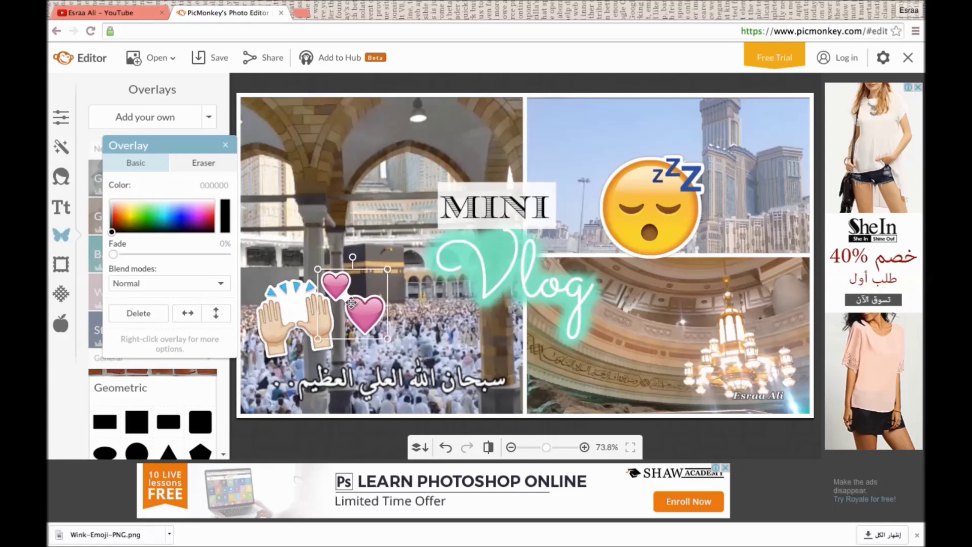
Save the finished collage to the computer as PicMonkey Image in .jpg format, Pierce quality, 1280 x 720 px
{"action": "left_click", "coordinate": [403, 187]}
{"action": "left_click", "coordinate": [209, 59]}
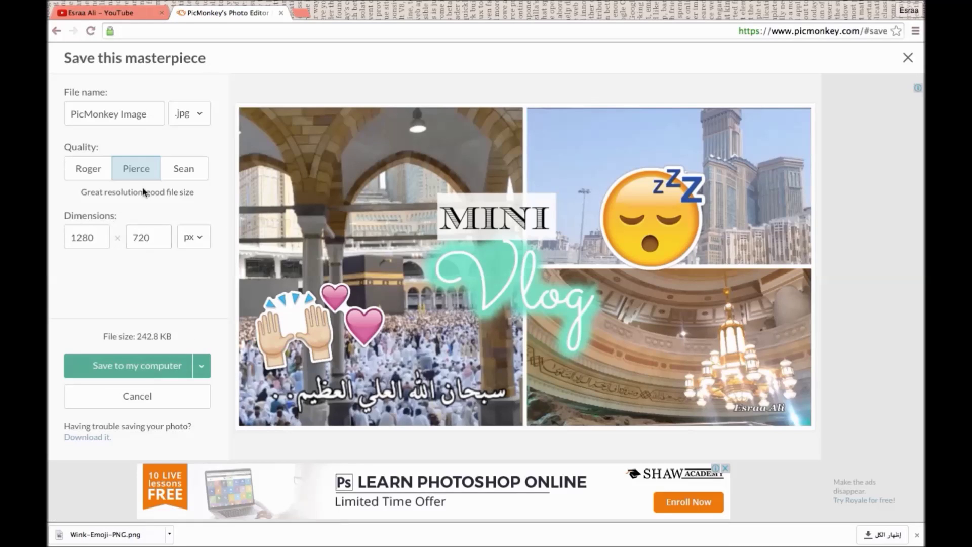
{"action": "left_click", "coordinate": [133, 373]}
{"action": "key", "text": "Return"}
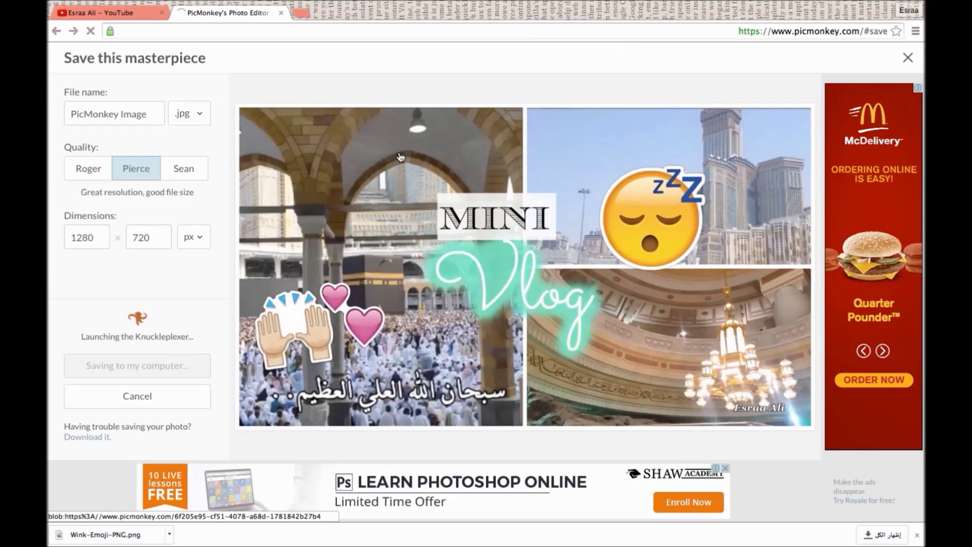